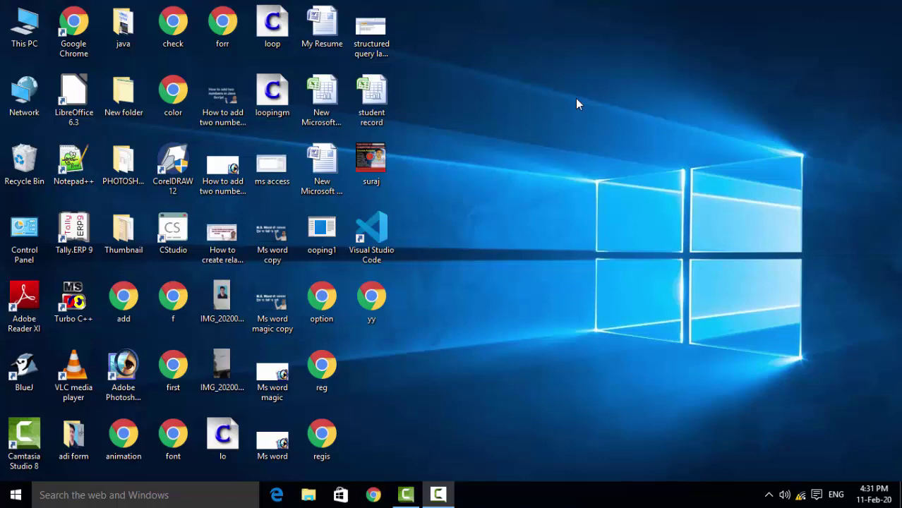
Step: Refresh the desktop twice, then launch Word with winword from the Run prompt
right_click(576, 104)
left_click(592, 135)
right_click(596, 141)
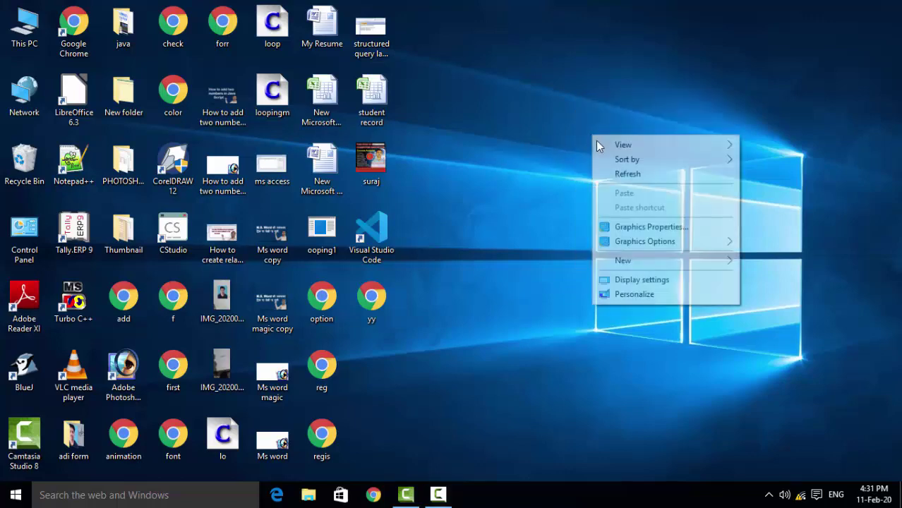
left_click(614, 174)
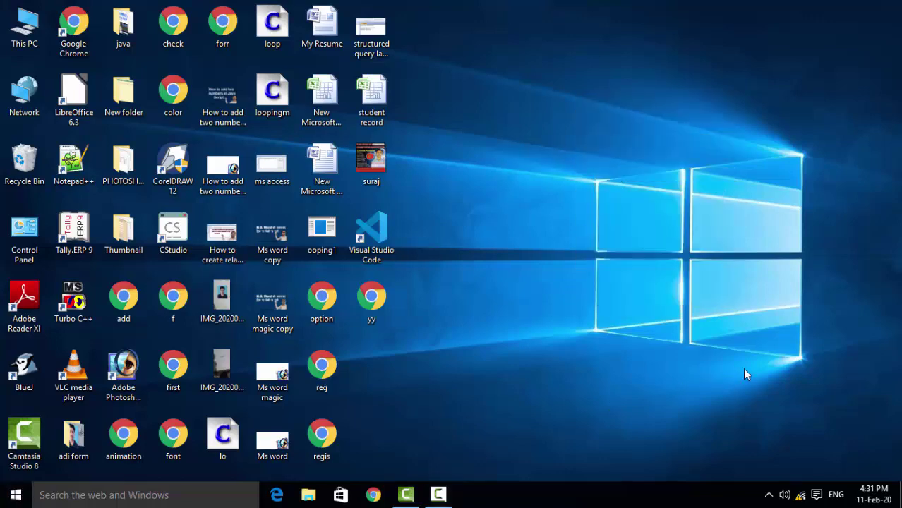
key("super+r")
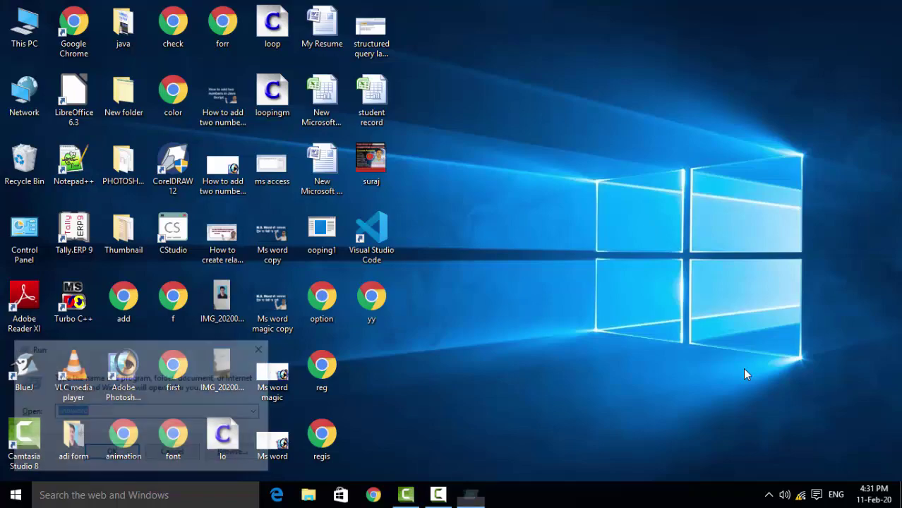
key("Return")
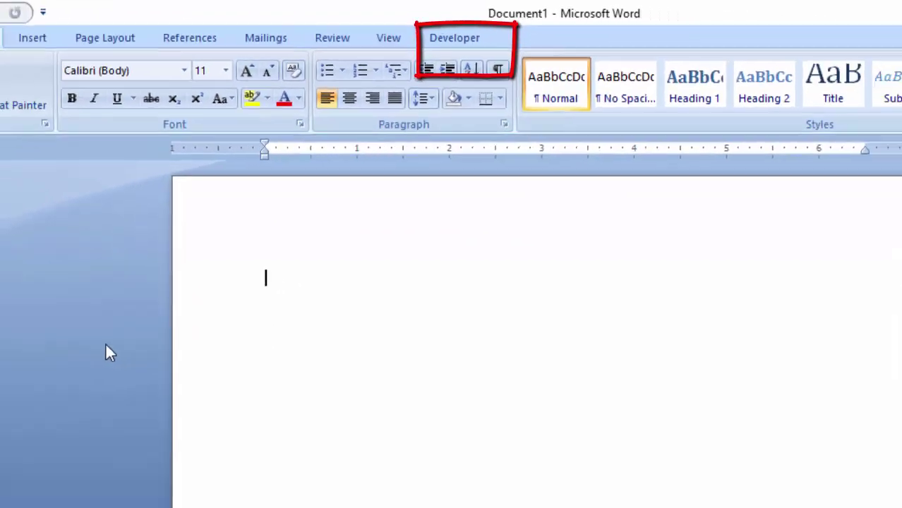
Step: Type a line alternating Calibri English and Kruti Dev 010 Hindi words, then select it
type("Hello")
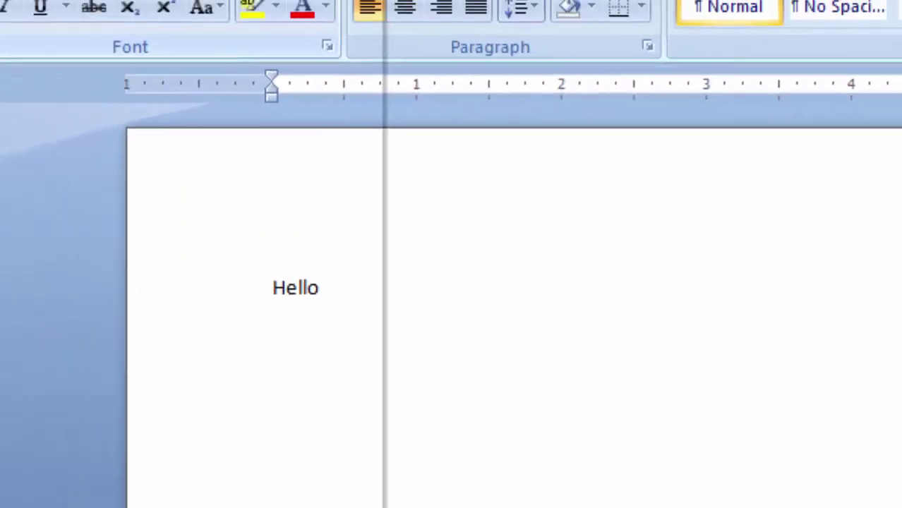
left_click(265, 48)
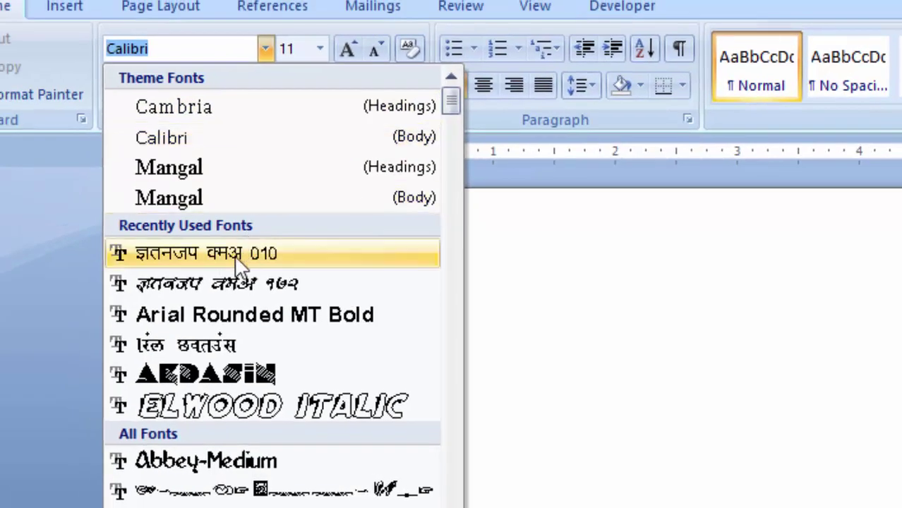
left_click(243, 252)
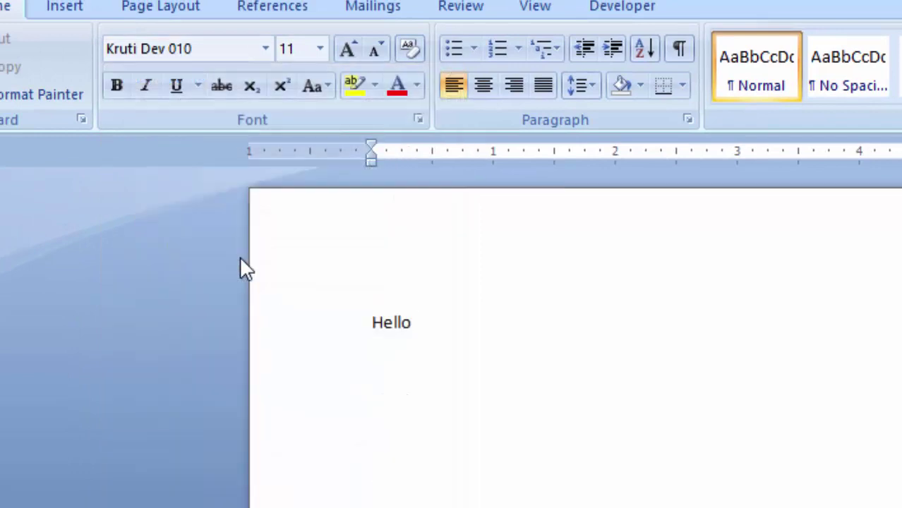
type("jk uke")
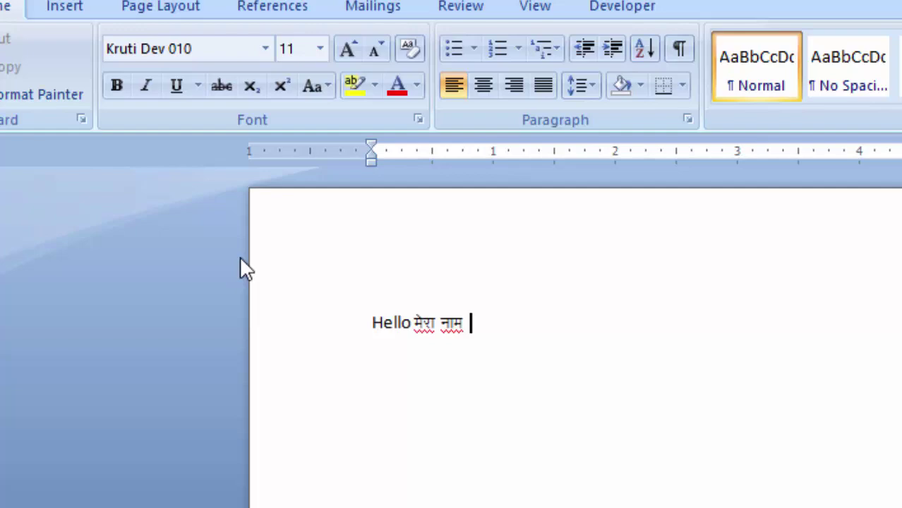
left_click(265, 48)
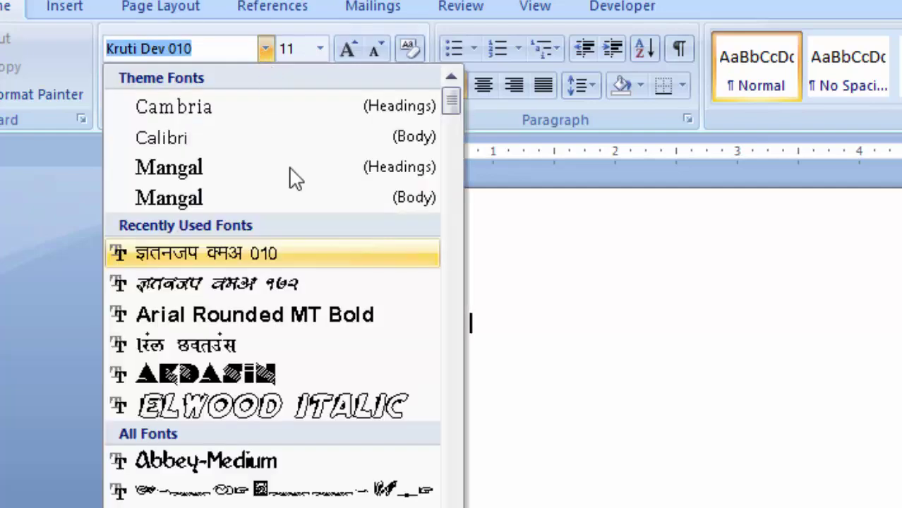
left_click(268, 145)
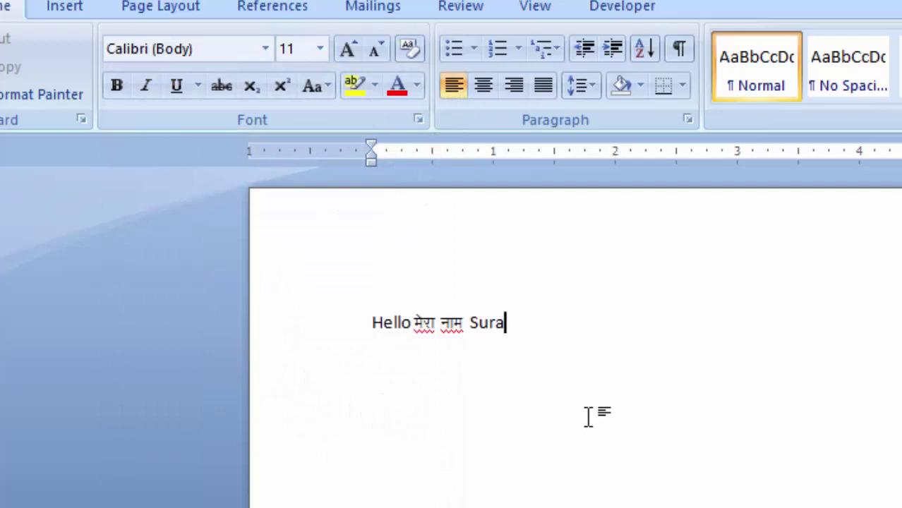
type("j tiwa")
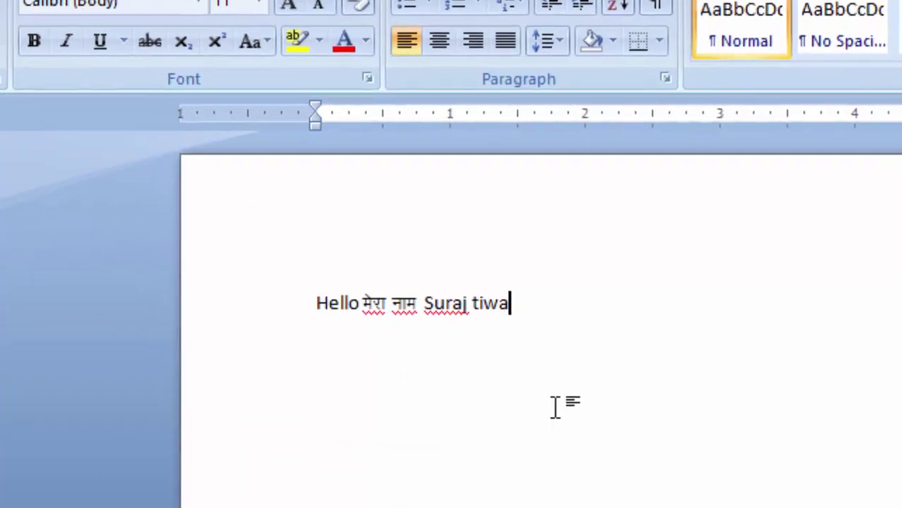
type("ri hai")
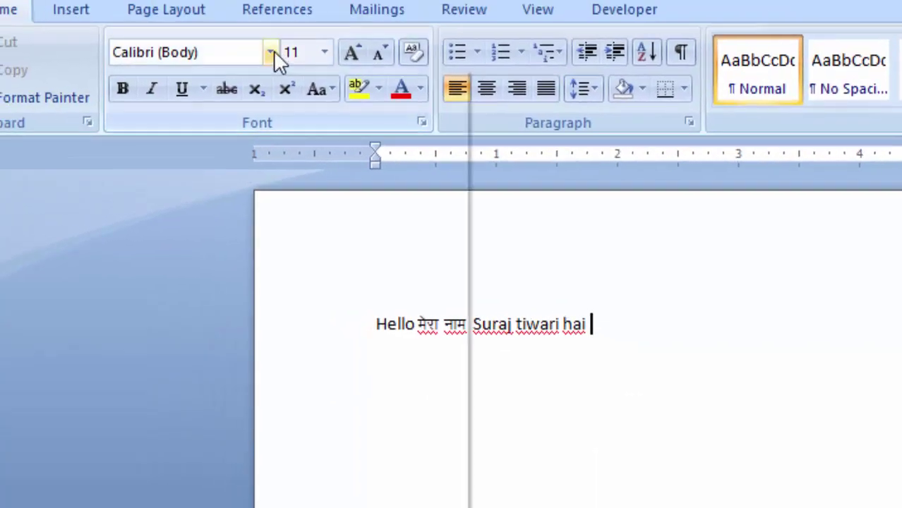
left_click(270, 52)
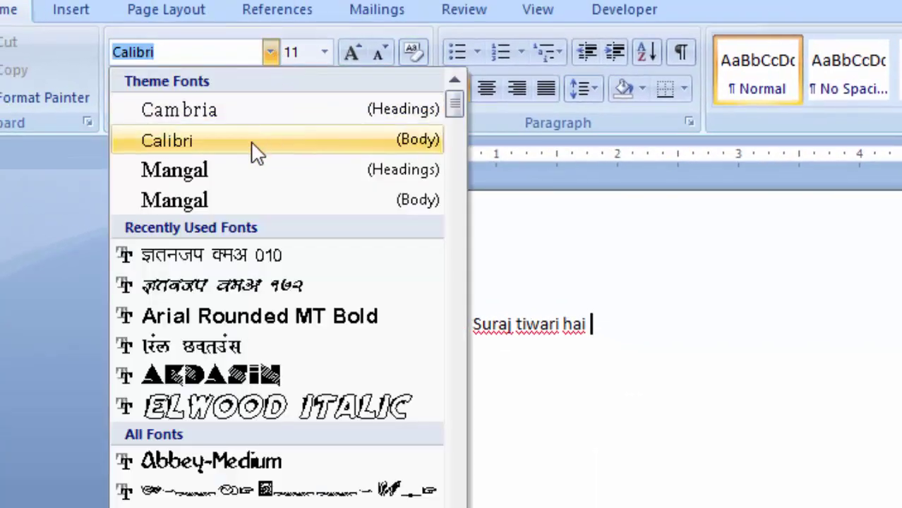
left_click(256, 258)
type("vkSj ")
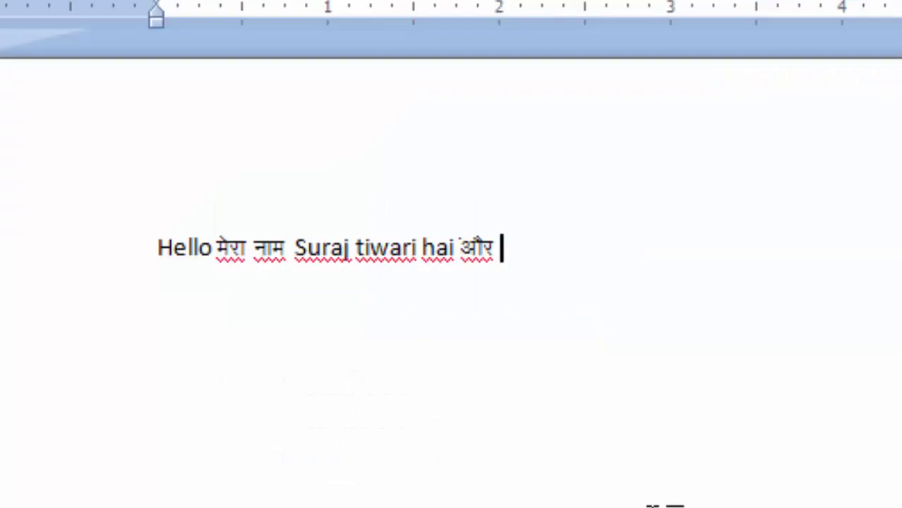
type("i ")
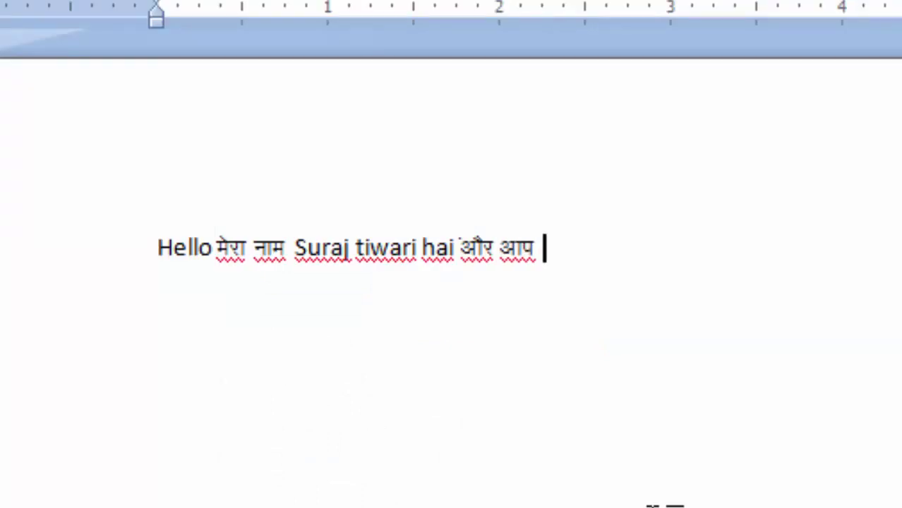
type("[k")
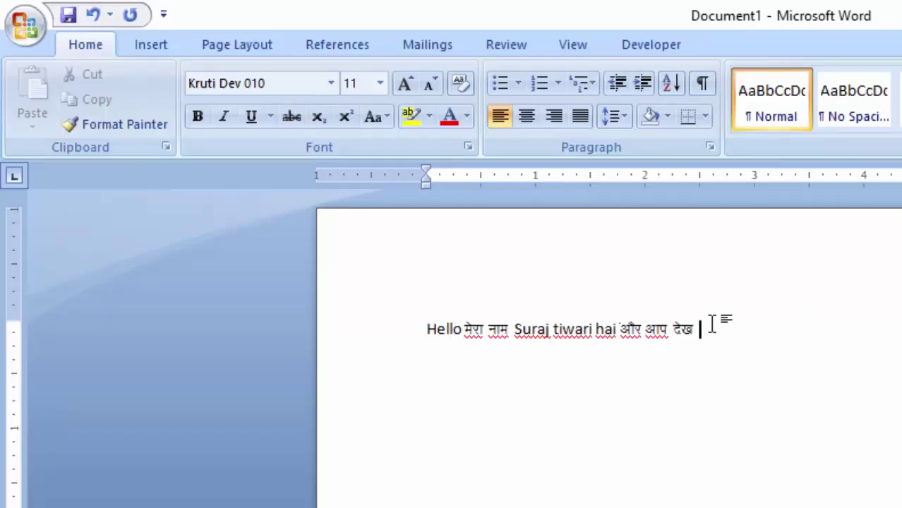
left_click_drag(709, 322, 342, 309)
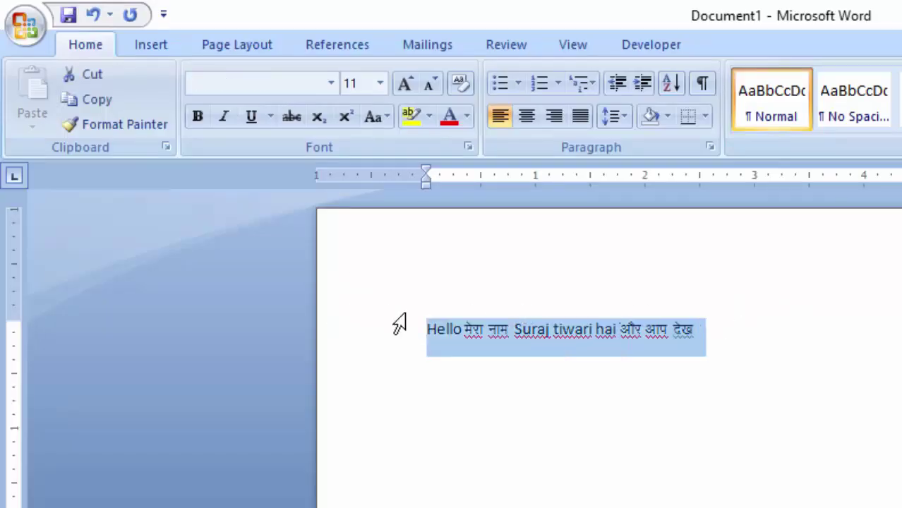
key("Delete")
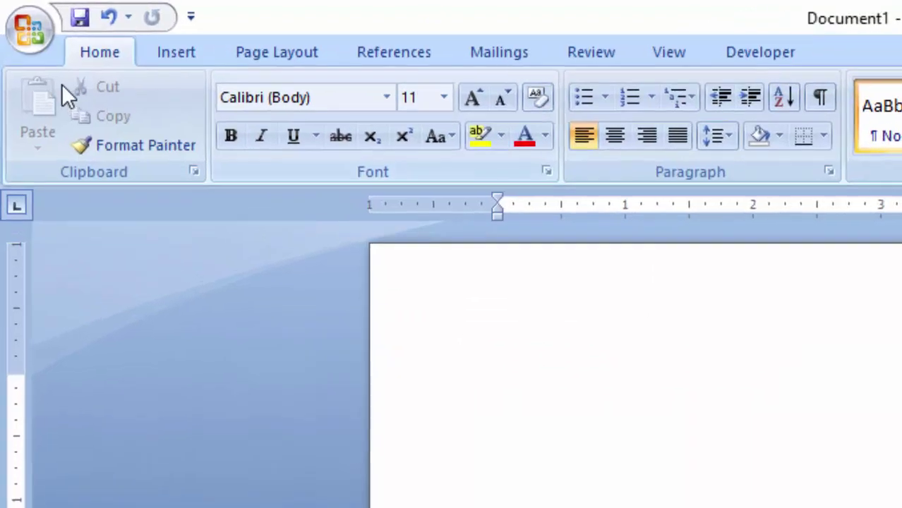
left_click(32, 30)
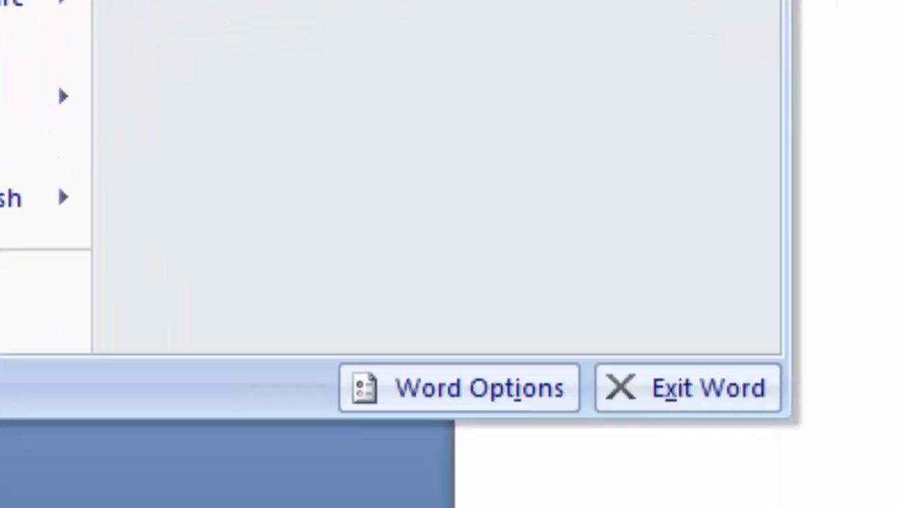
left_click(444, 399)
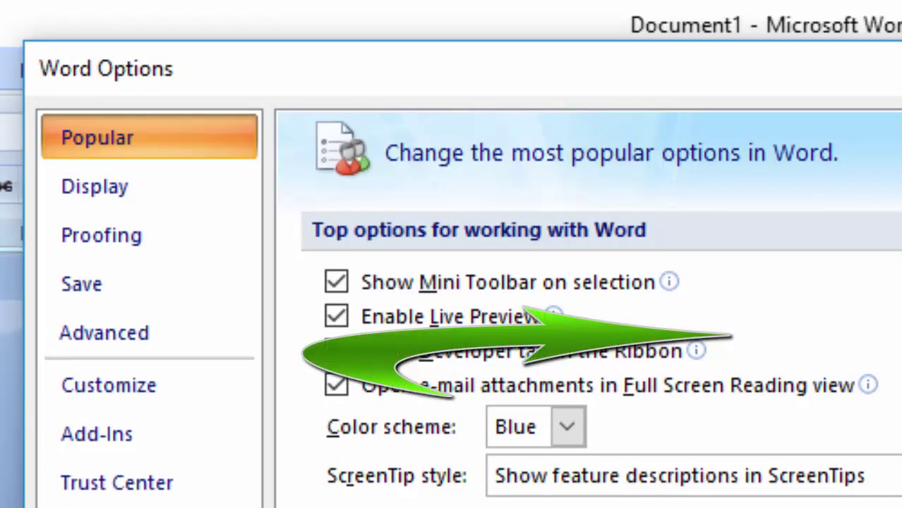
left_click(336, 351)
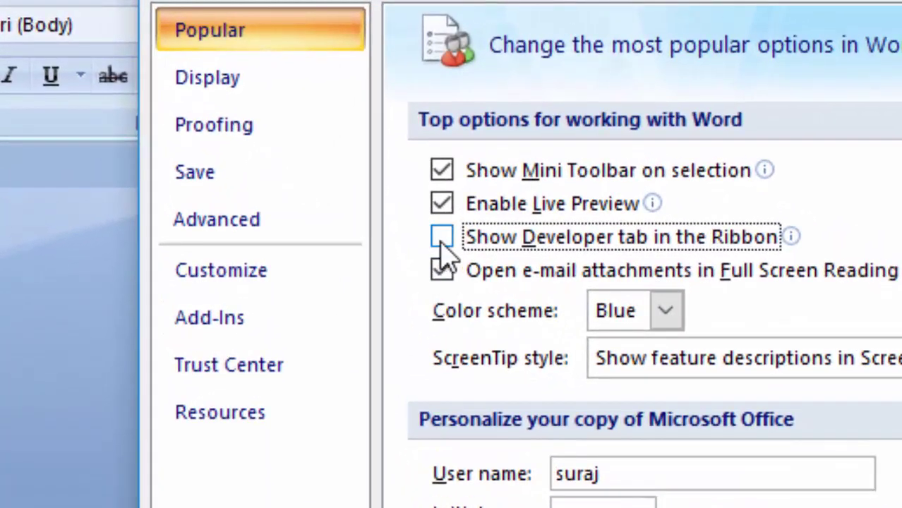
left_click(441, 237)
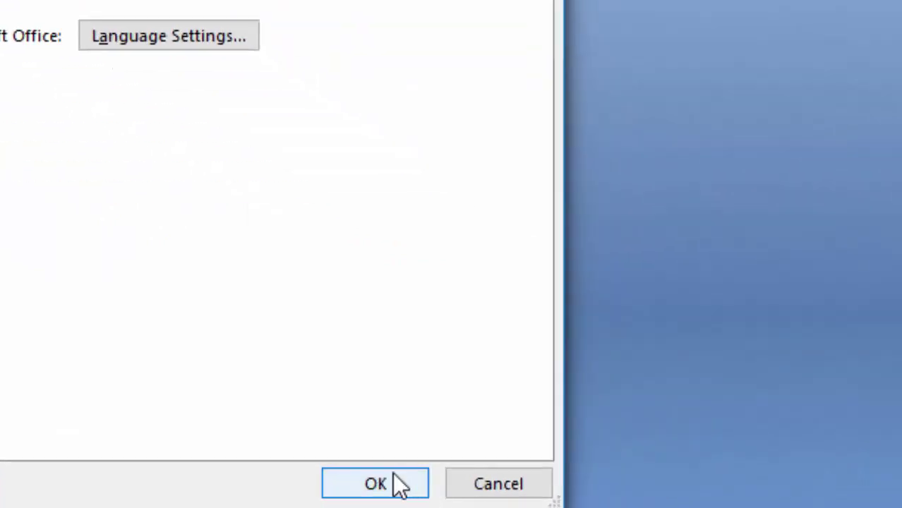
left_click(502, 489)
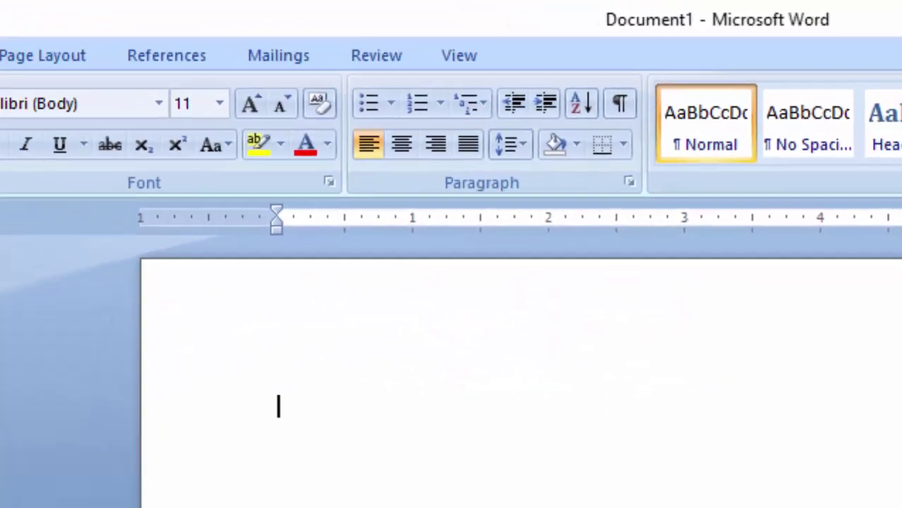
left_click(23, 23)
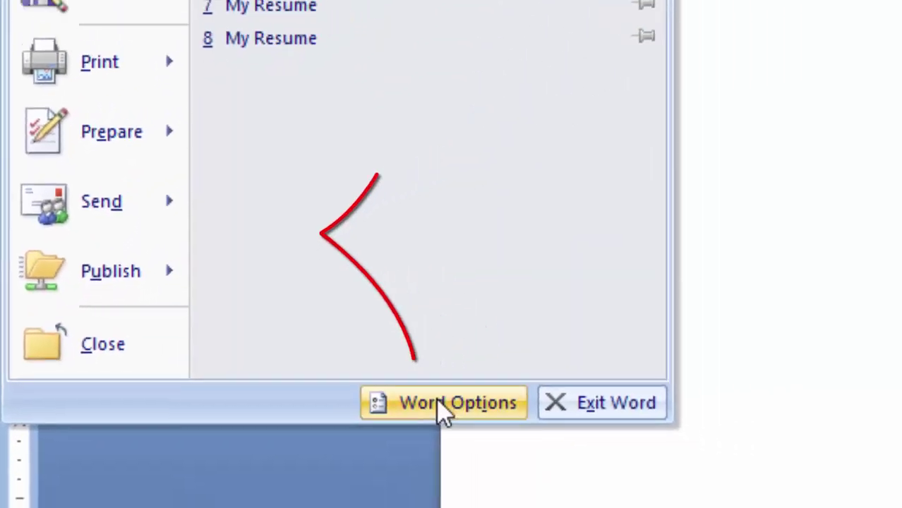
left_click(303, 489)
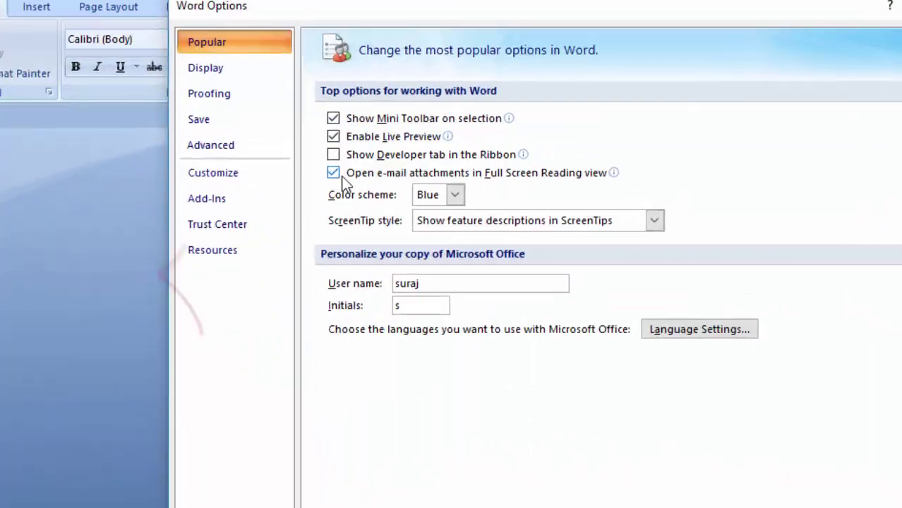
left_click(344, 150)
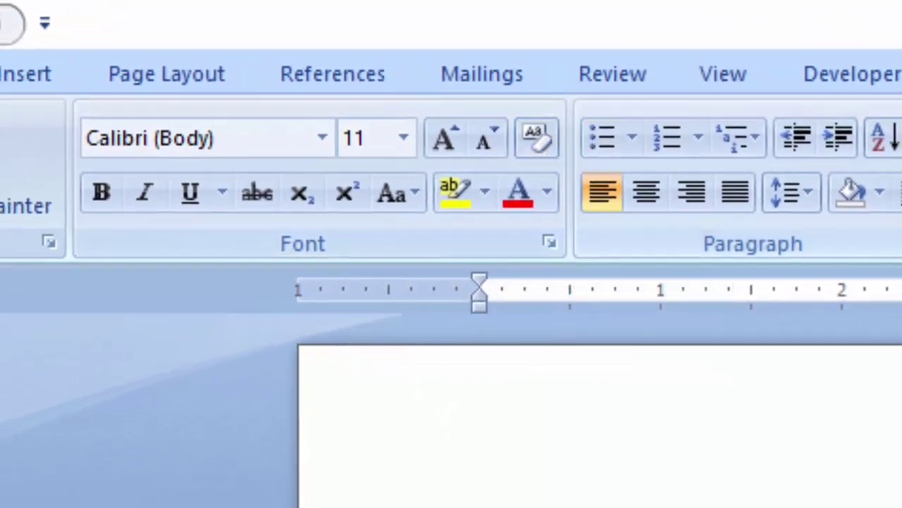
Step: Start recording a macro renamed from Macro3 to English and open its keyboard shortcut settings
left_click(849, 71)
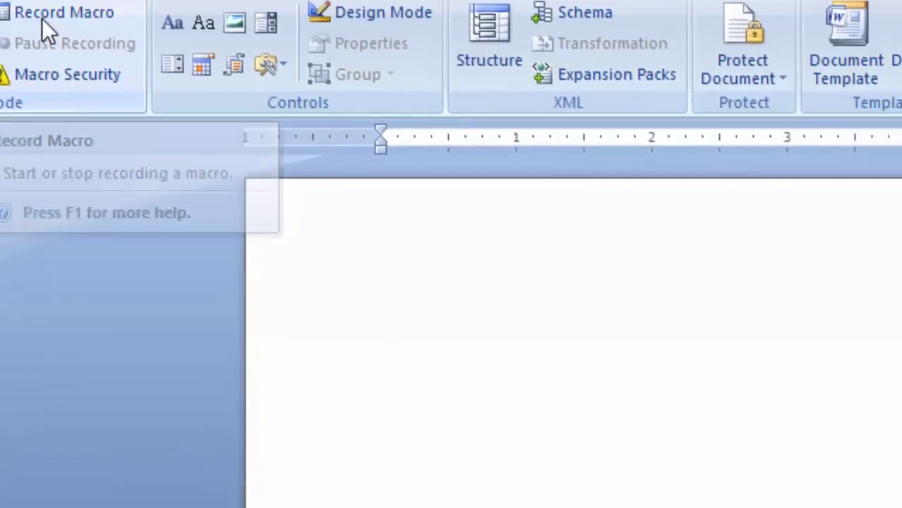
left_click(42, 20)
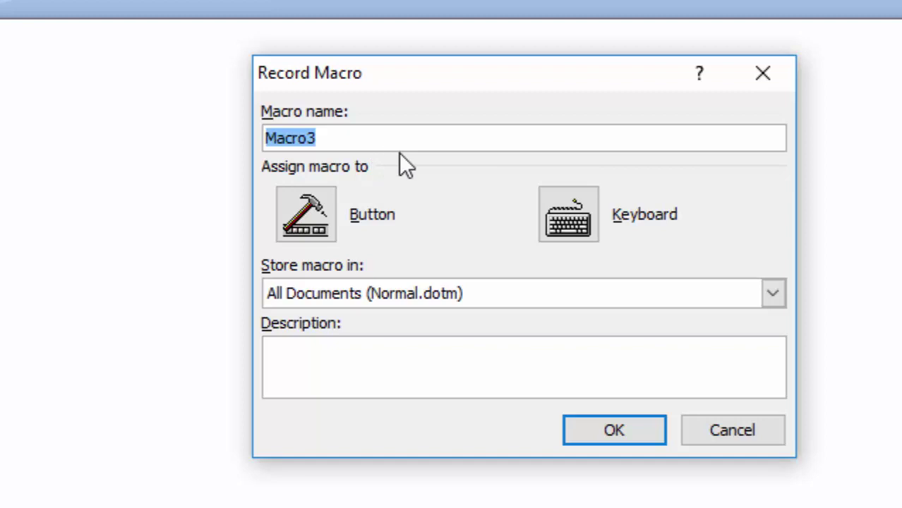
left_click(344, 139)
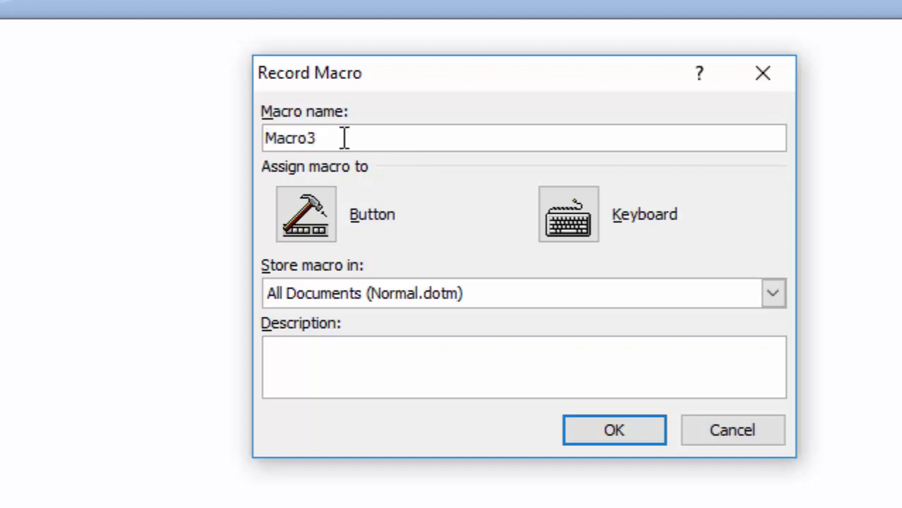
key("BackSpace")
key("BackSpace")
key("BackSpace")
type("Eng")
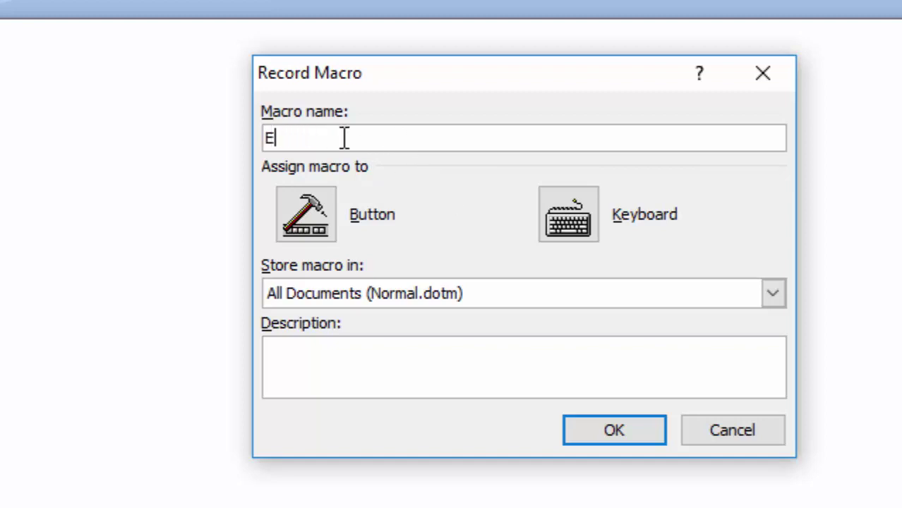
type("li")
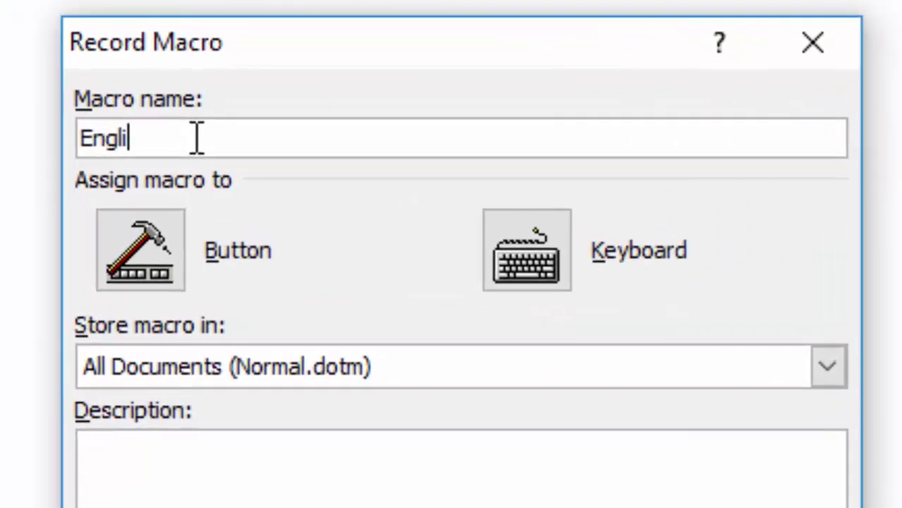
type("sh")
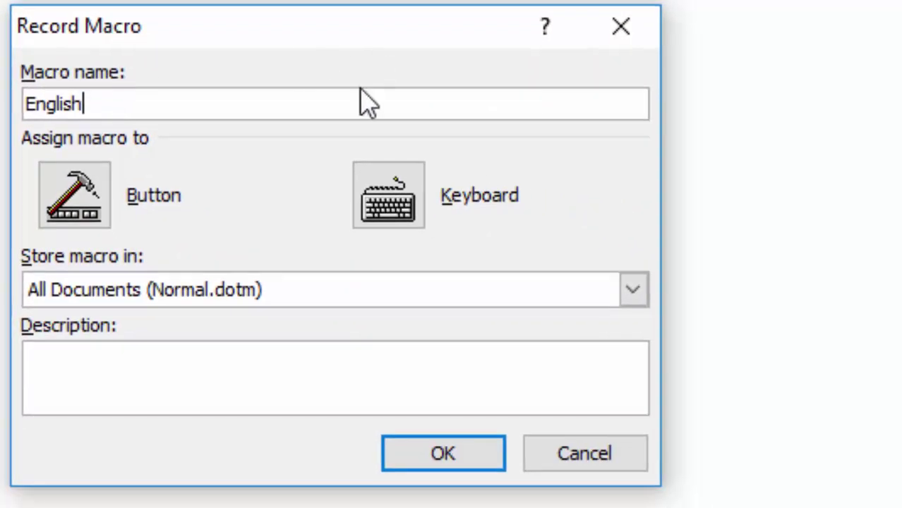
left_click(403, 201)
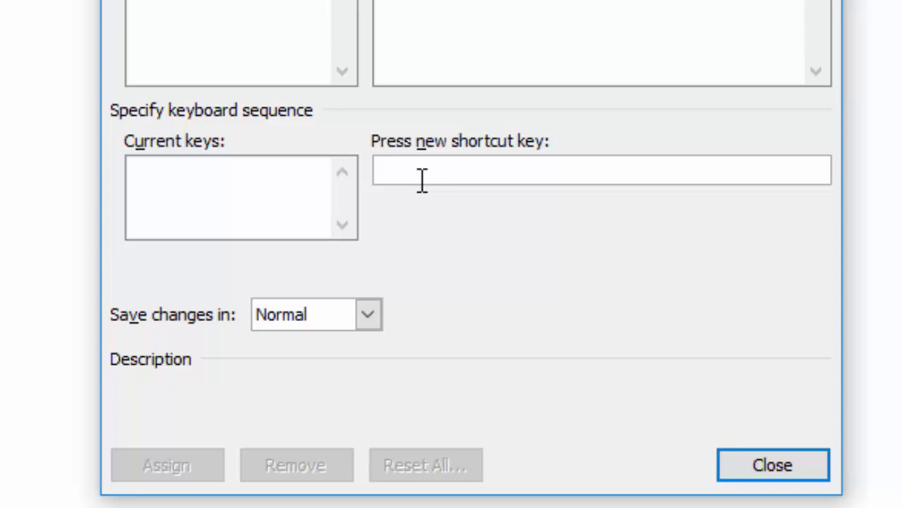
Step: Assign Ctrl+Num 1 as the English macro's shortcut
key("ctrl+KP_1")
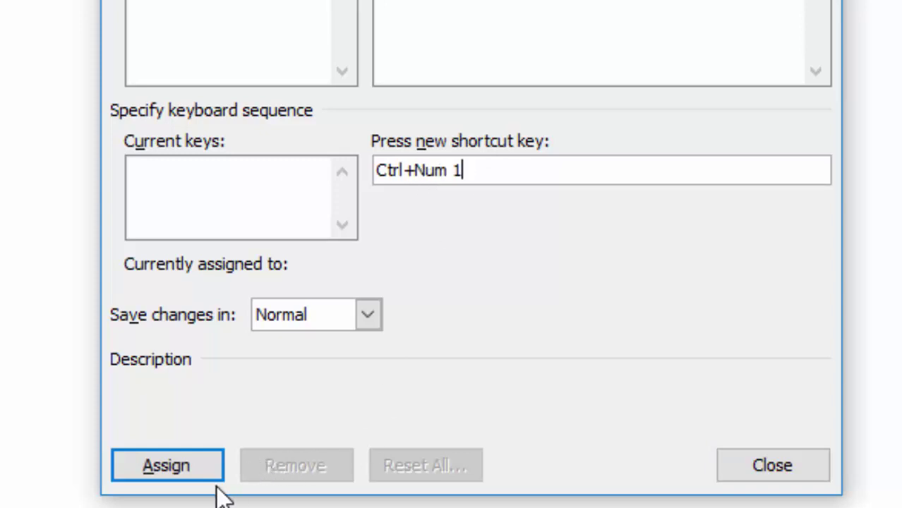
left_click(201, 469)
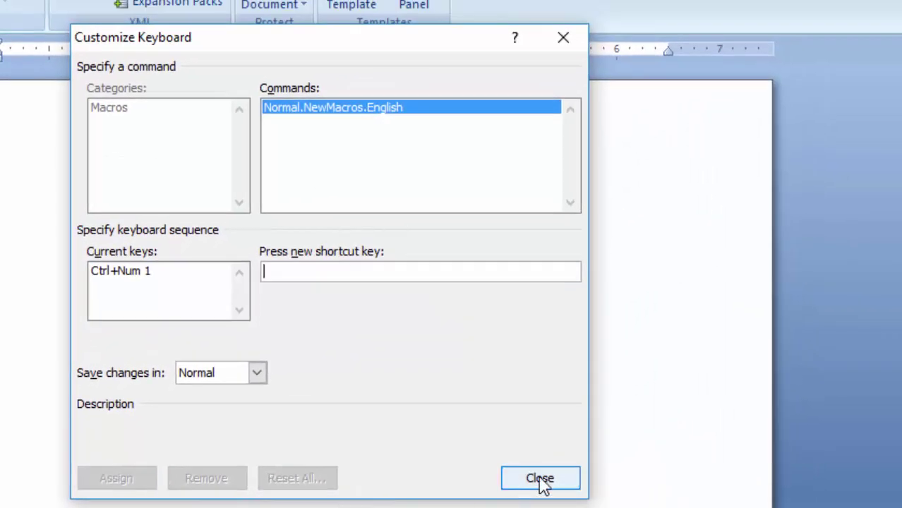
Step: Record a font change to Arial Rounded MT Bold at size 14 in the English macro
left_click(541, 479)
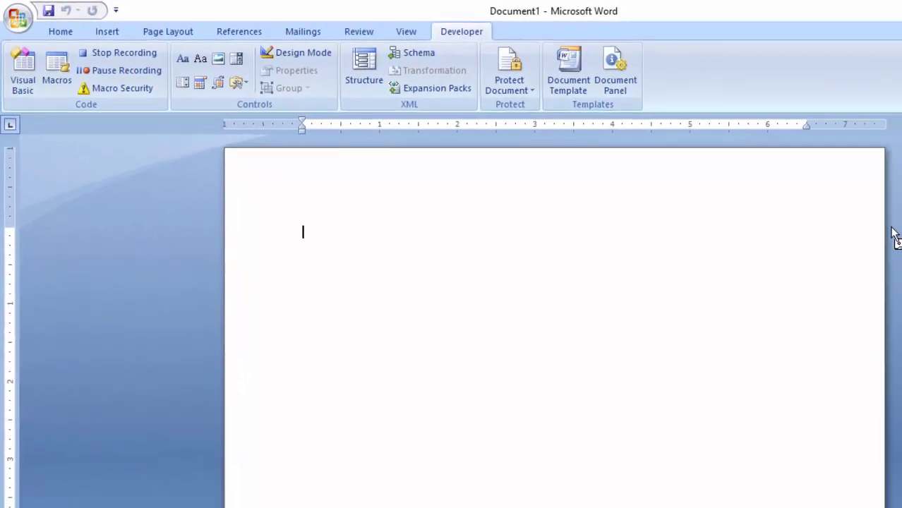
left_click(62, 32)
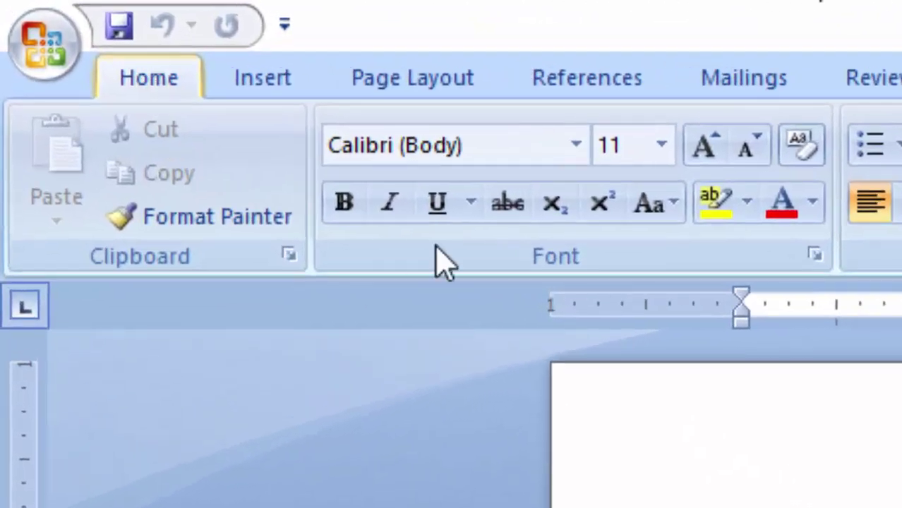
left_click(579, 150)
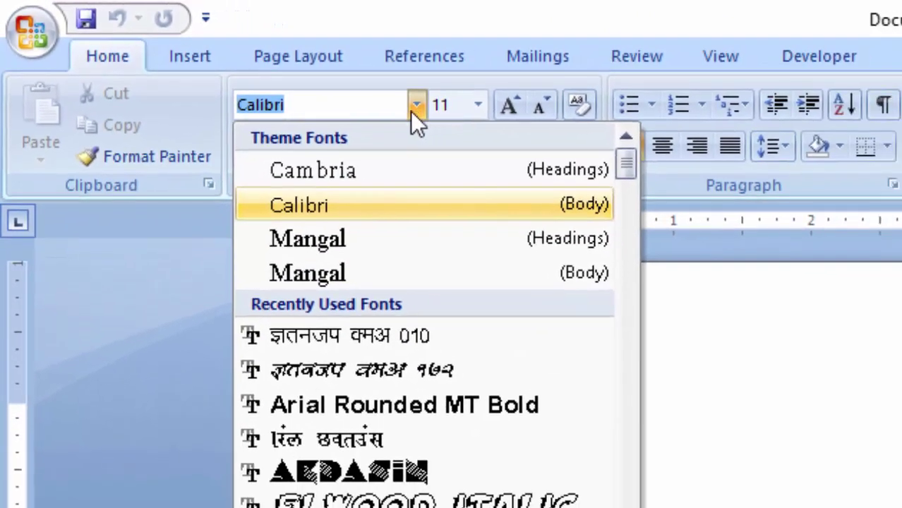
key("Down")
key("Down")
key("Down")
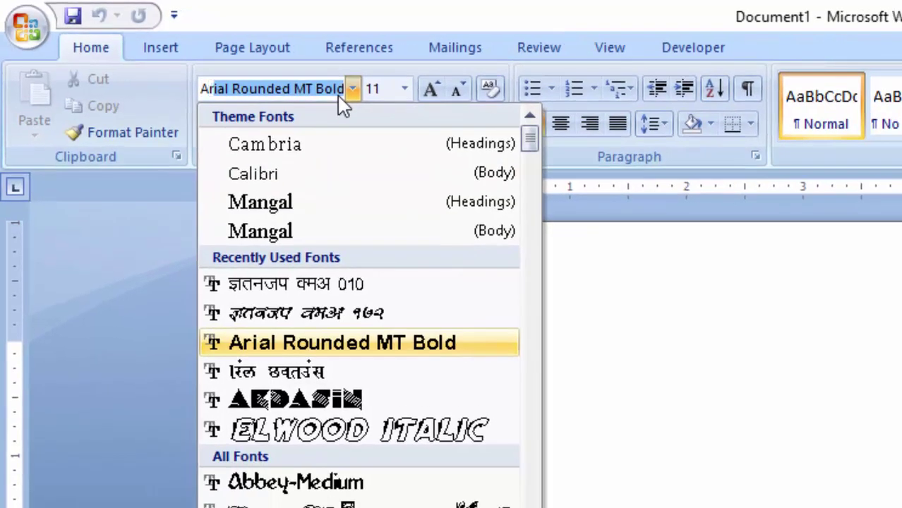
key("Return")
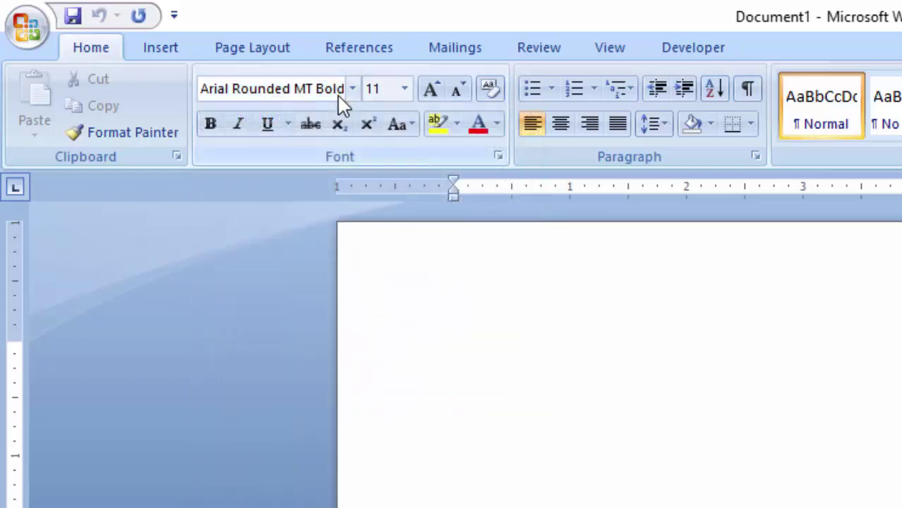
left_click(405, 88)
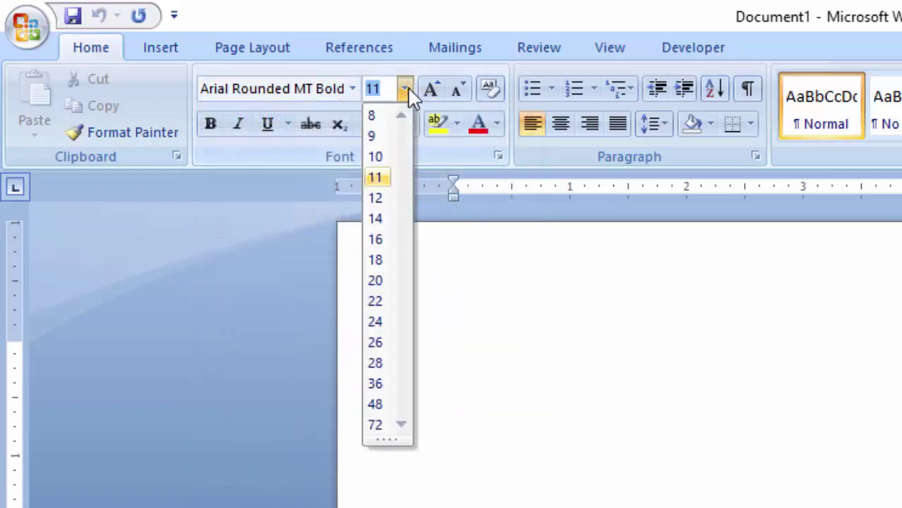
left_click(376, 219)
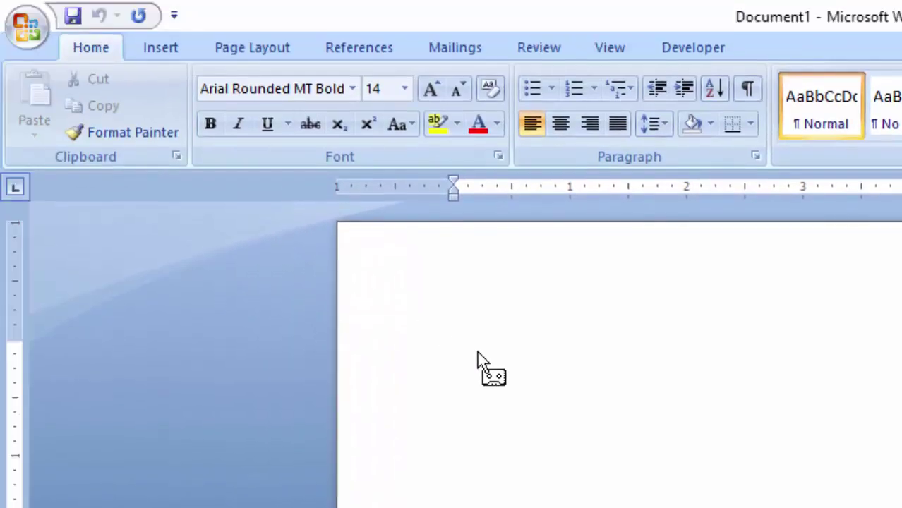
left_click(695, 50)
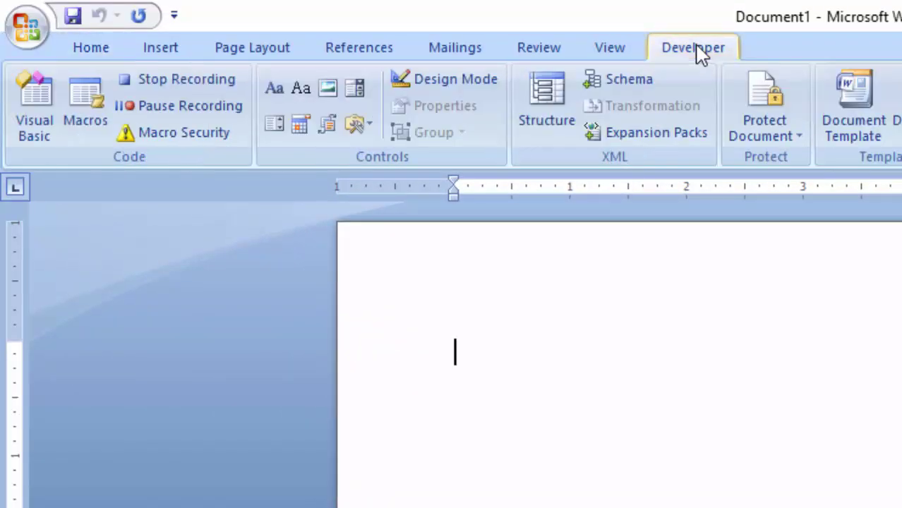
Step: Stop the English macro, then start recording Macro3 with Ctrl+Num 2 assigned
left_click(215, 79)
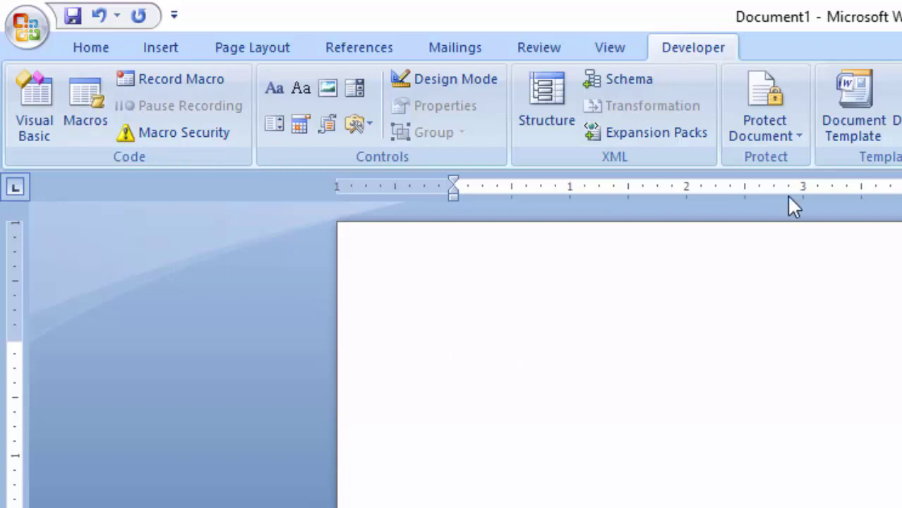
left_click(187, 76)
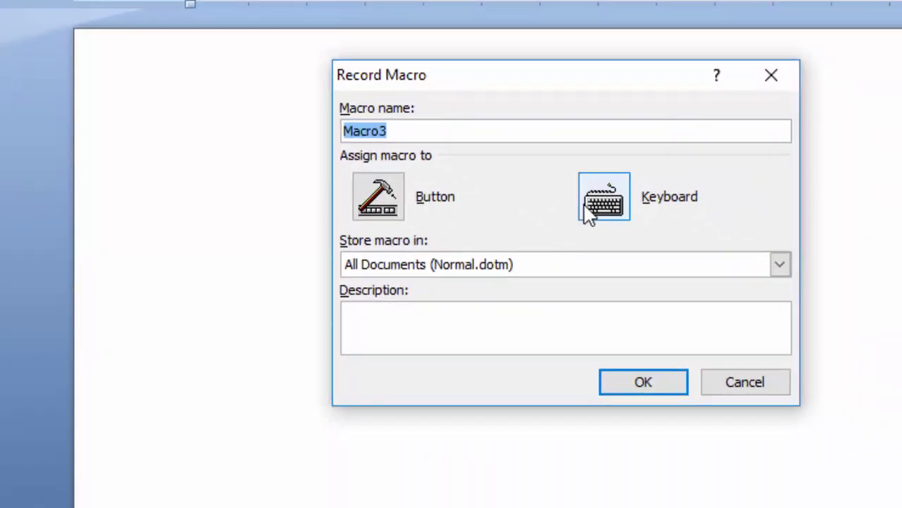
left_click(593, 205)
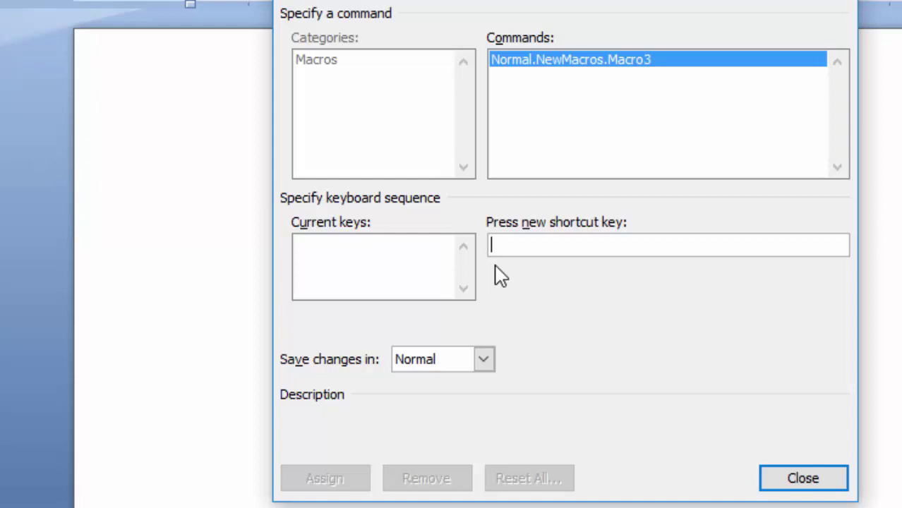
key("ctrl+KP_2")
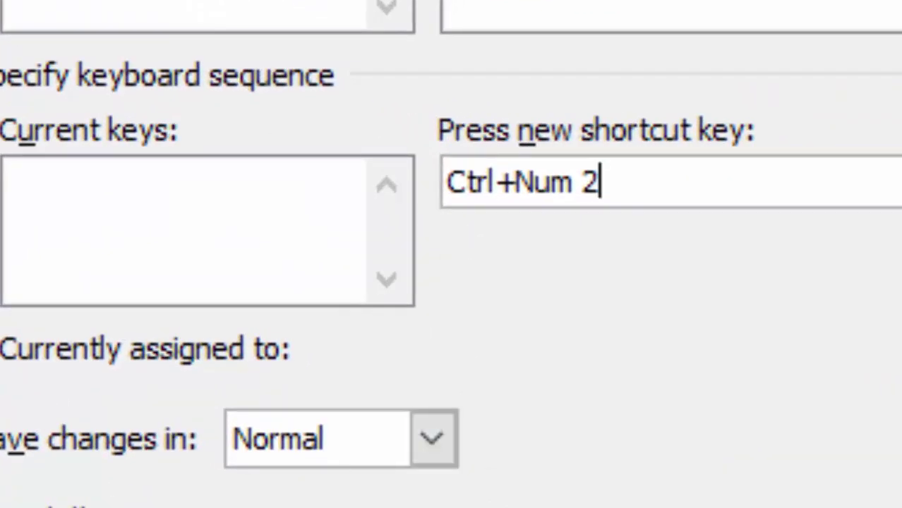
key("Return")
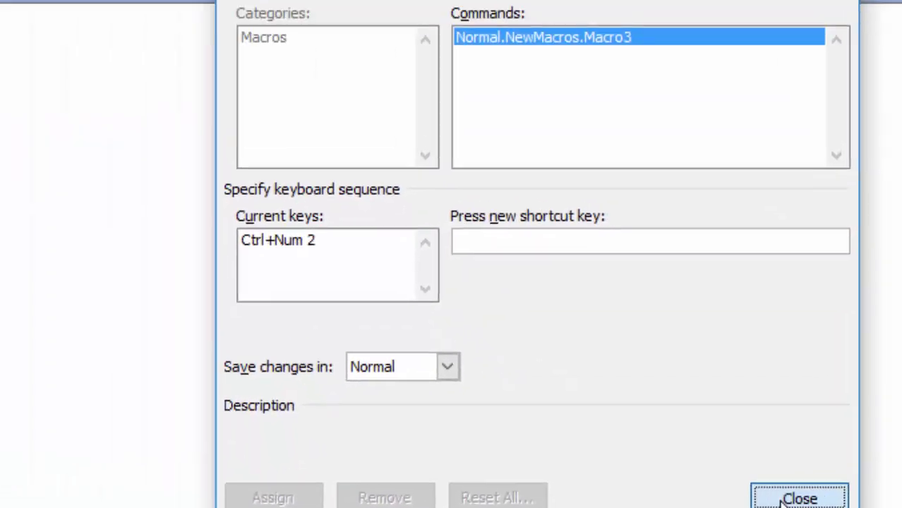
left_click(635, 424)
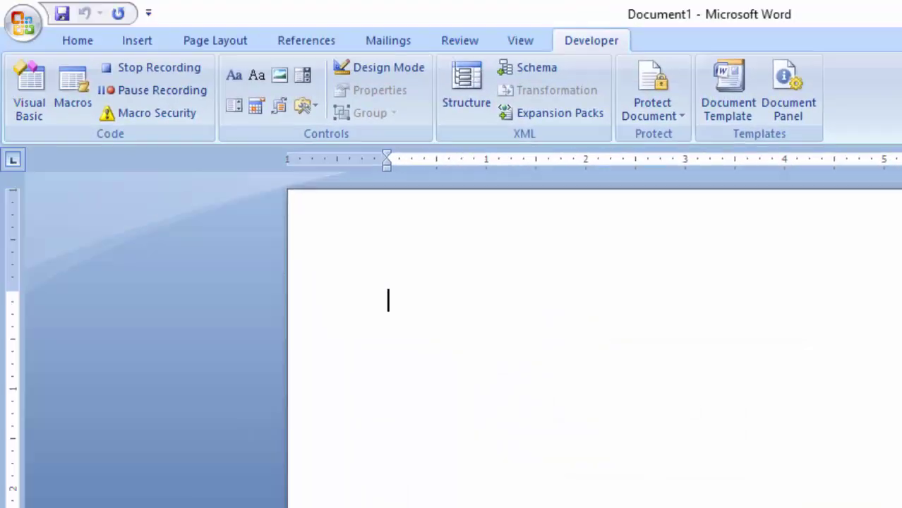
Step: Record Kruti Dev 010 at size 18 (grown to 20, shrunk to 18) and stop Macro3
left_click(55, 41)
left_click(301, 78)
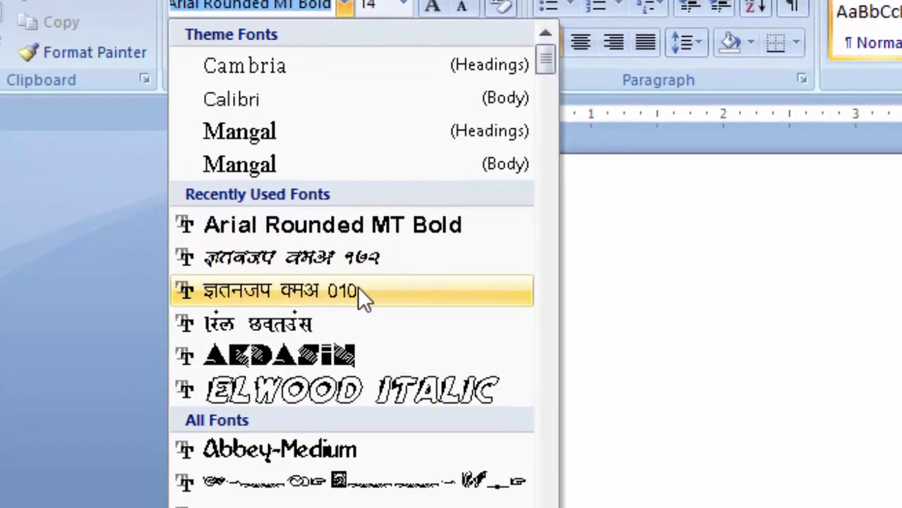
left_click(328, 289)
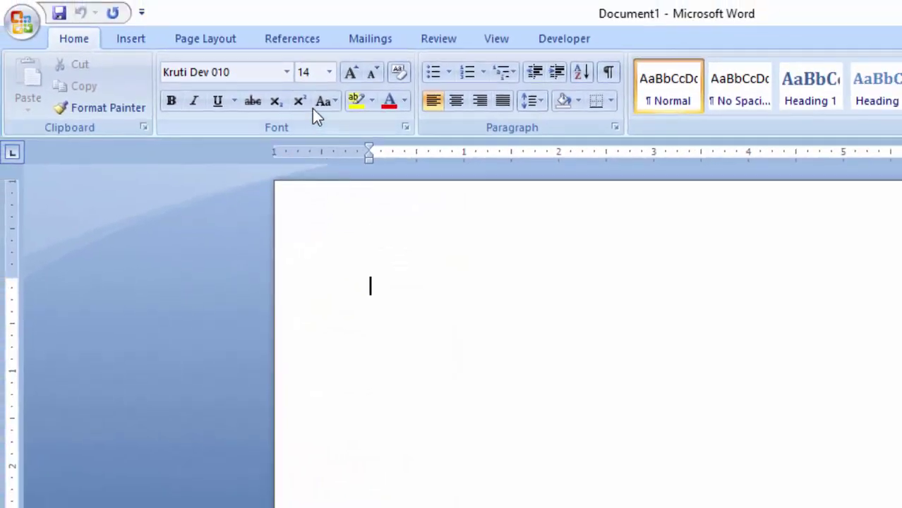
left_click(351, 74)
left_click(351, 74)
left_click(351, 74)
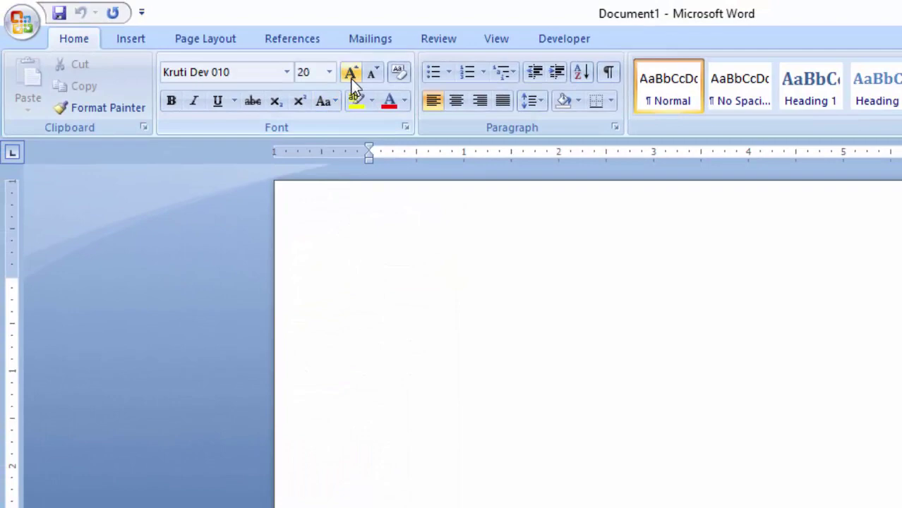
left_click(372, 75)
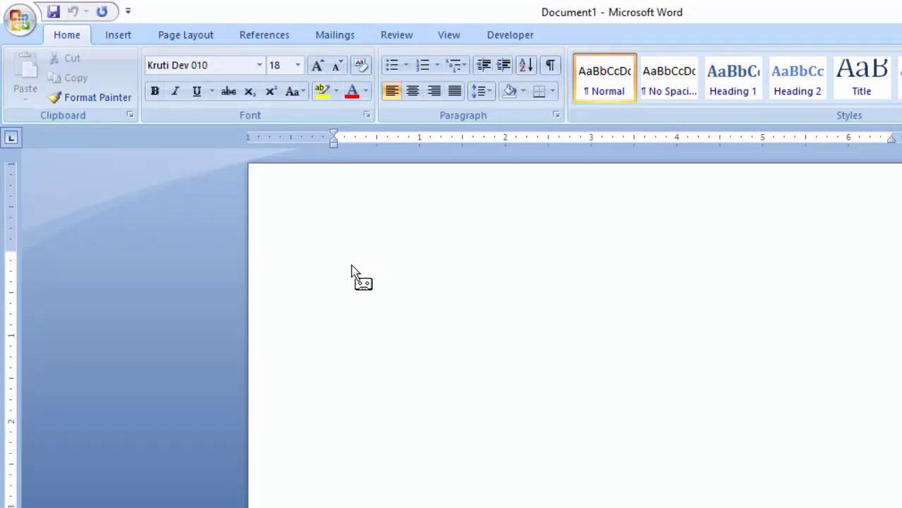
left_click(522, 36)
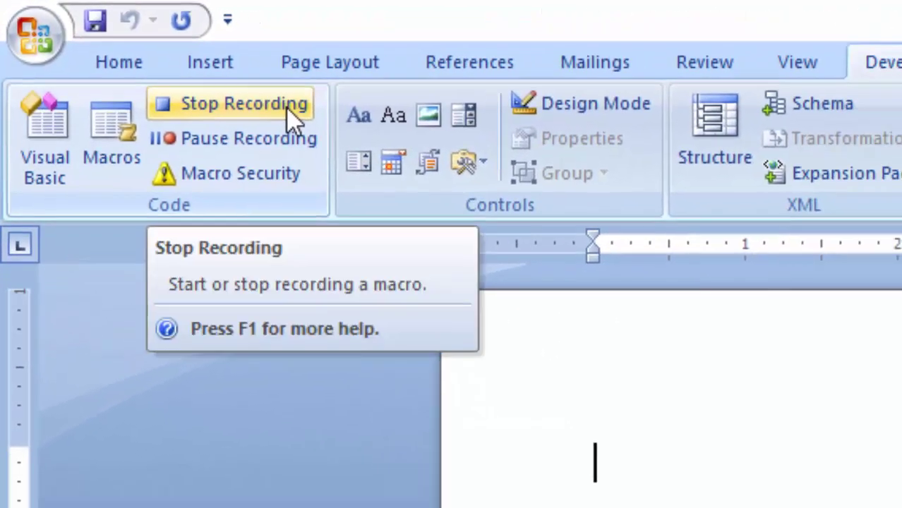
left_click(332, 130)
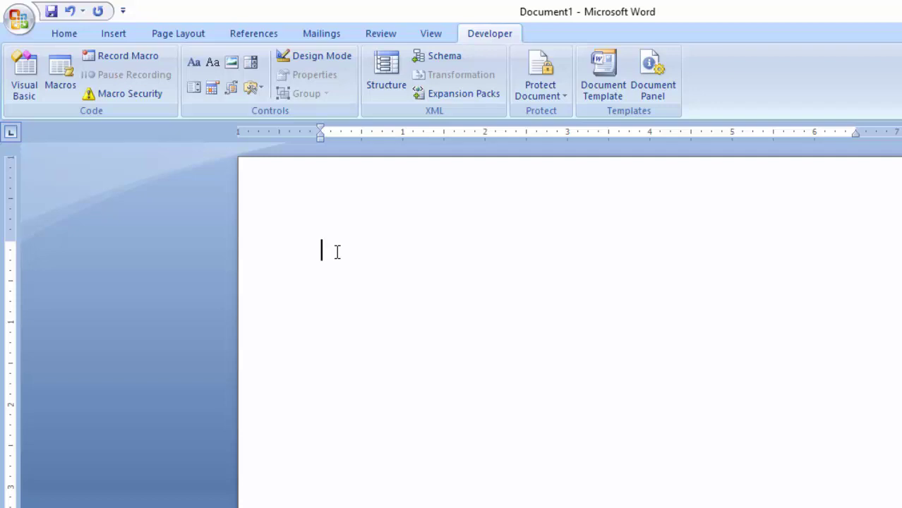
Step: Apply the Ctrl+Num 1 English font and type the speaker's introduction as a Computer Teacher
left_click(67, 35)
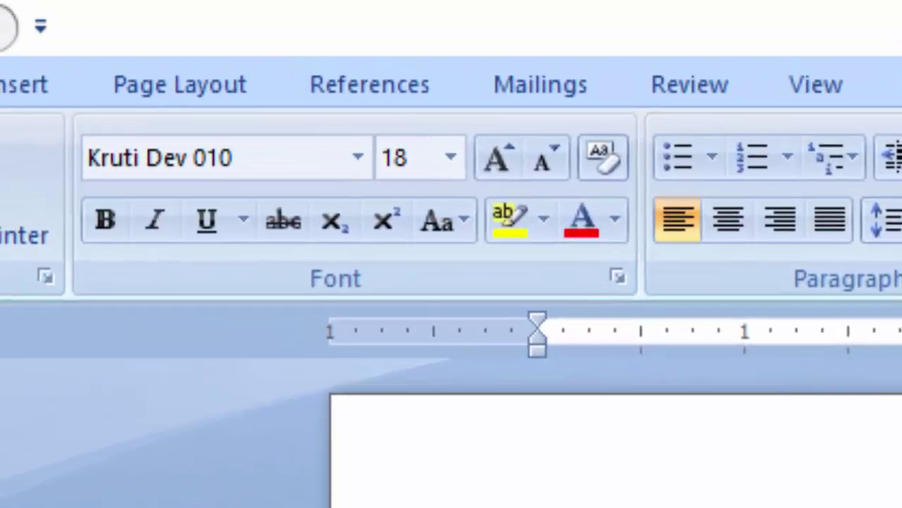
key("ctrl+KP_1")
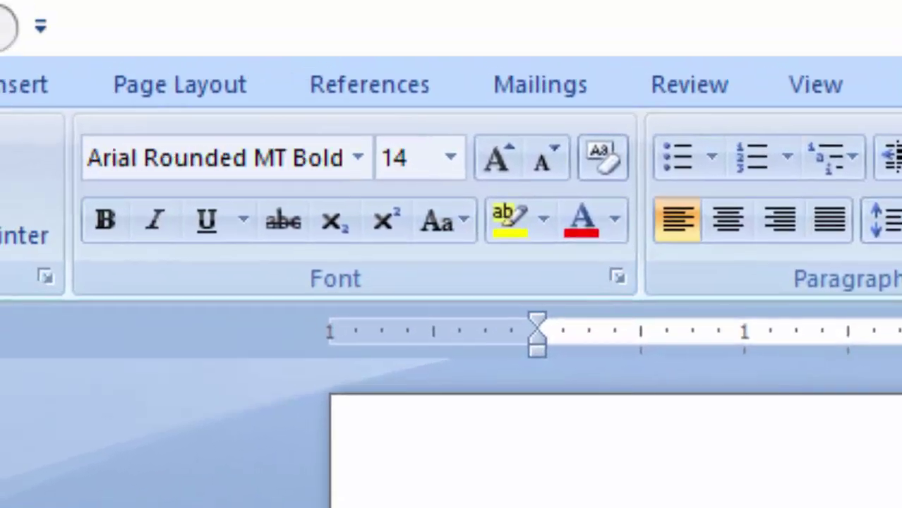
type("Hel")
type("l")
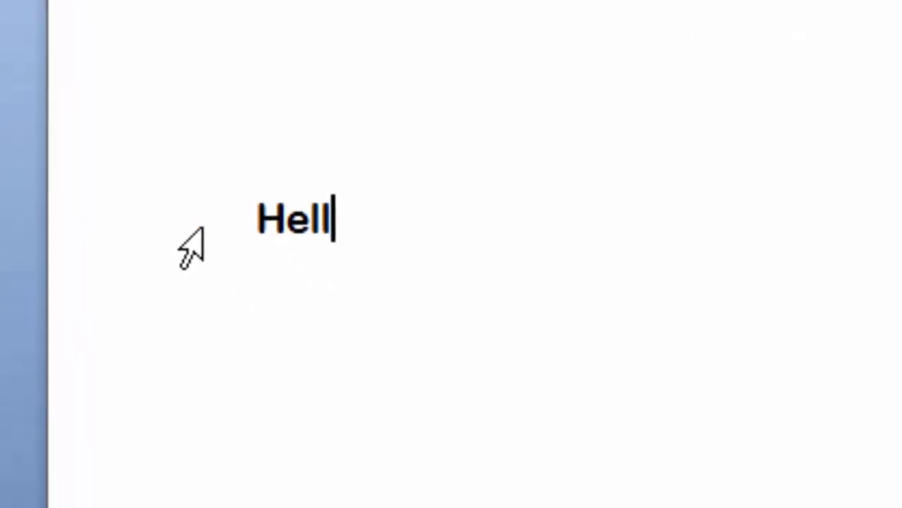
type("o I")
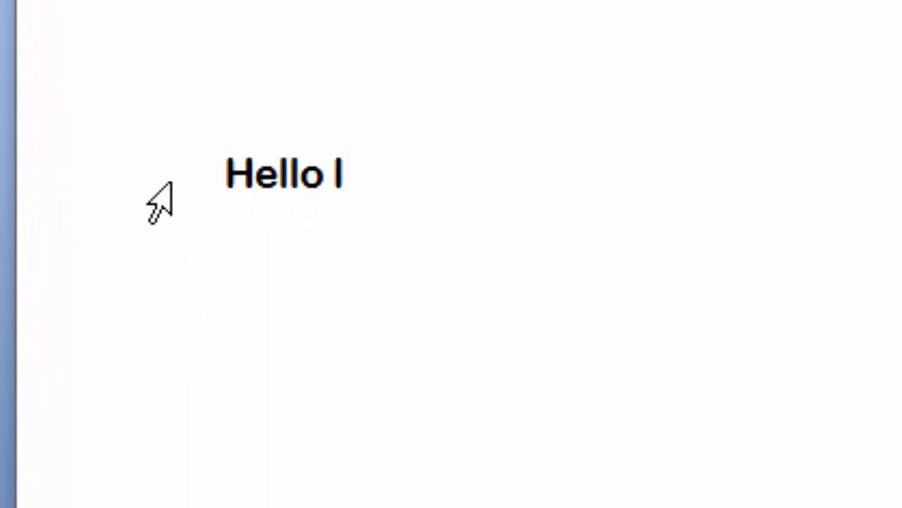
type(" m Su")
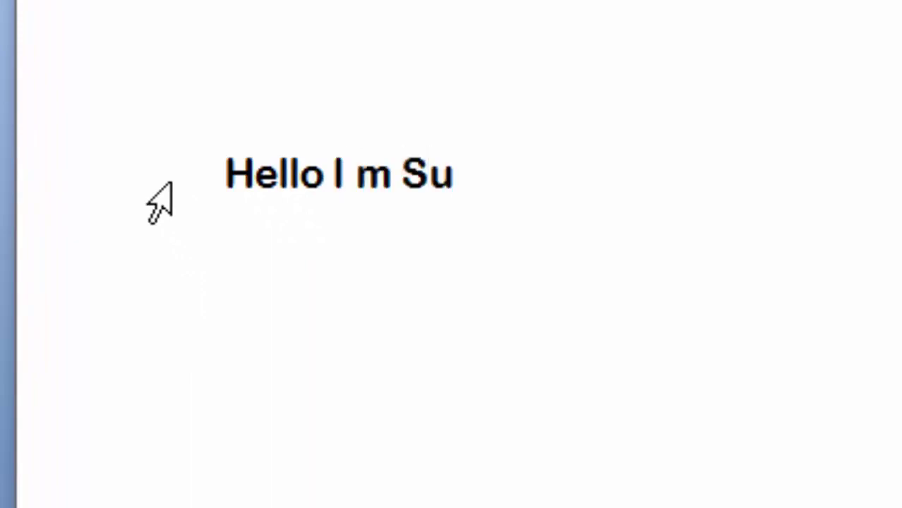
type("raj ")
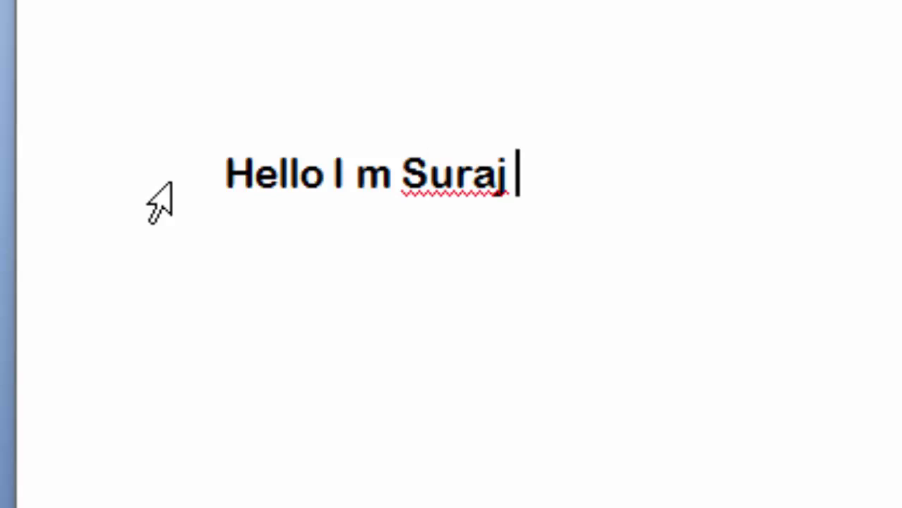
type(".")
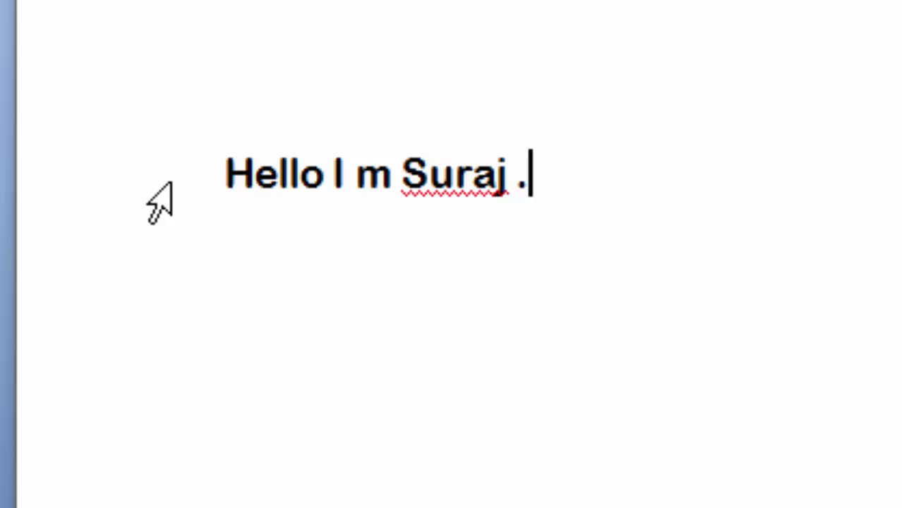
type("I")
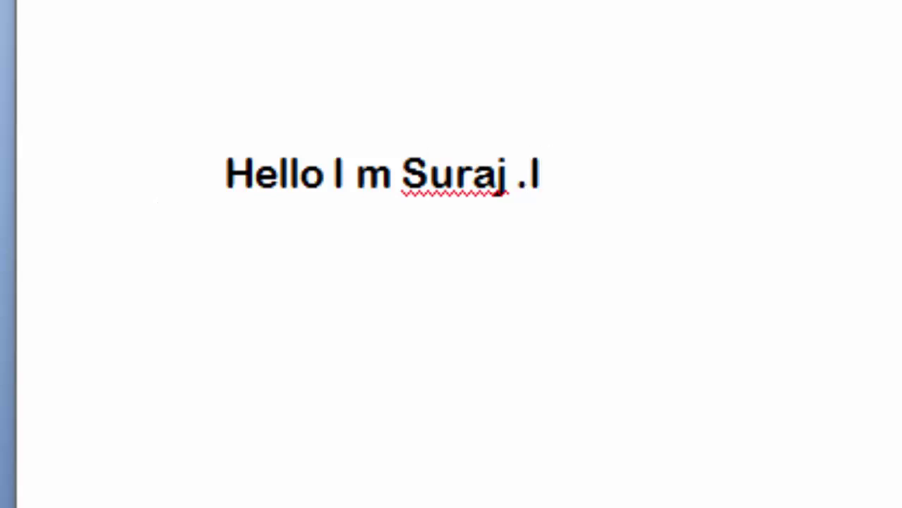
type(" a")
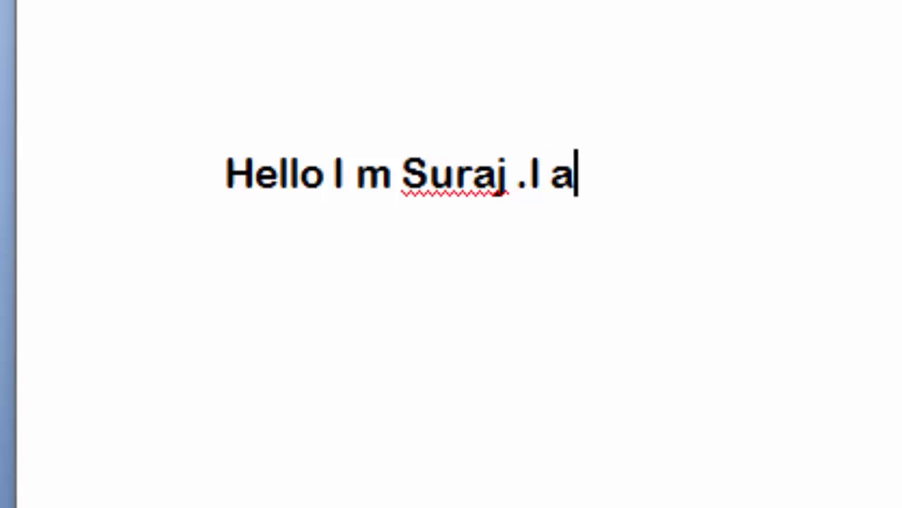
type("m a ")
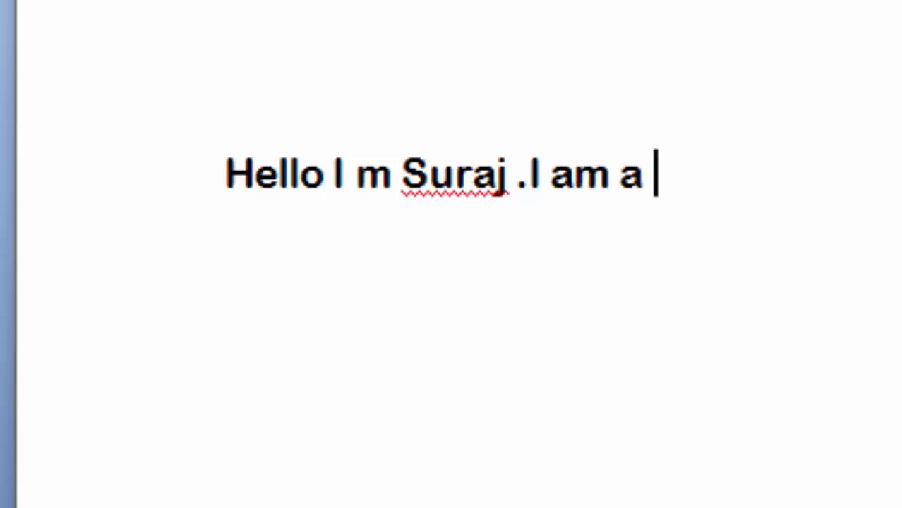
type("Compu")
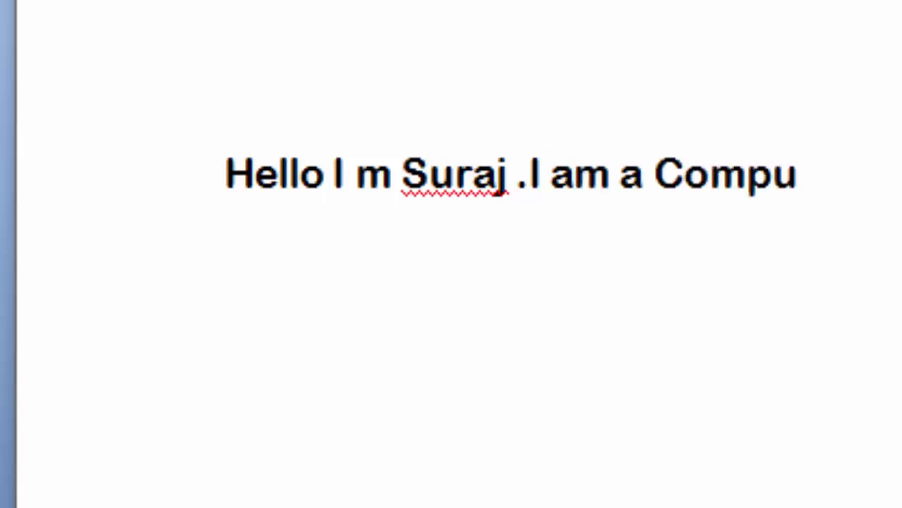
type("ter")
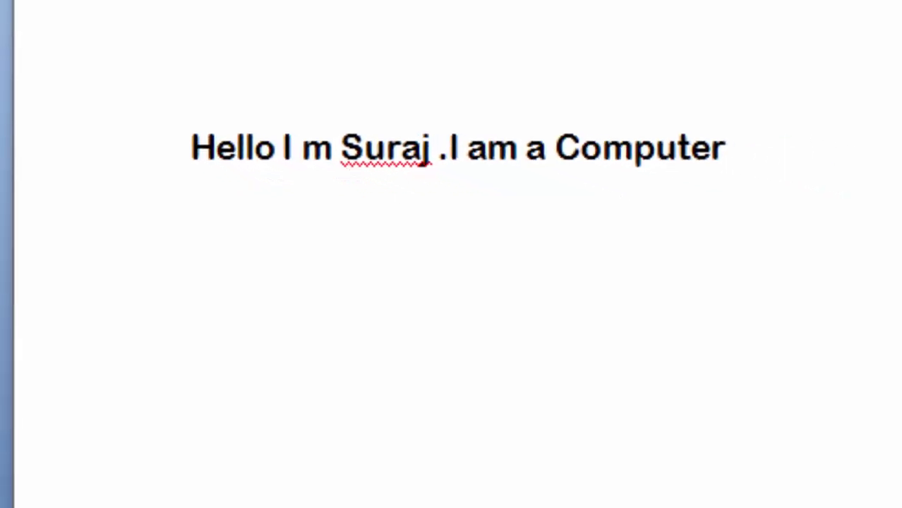
type(" Tea")
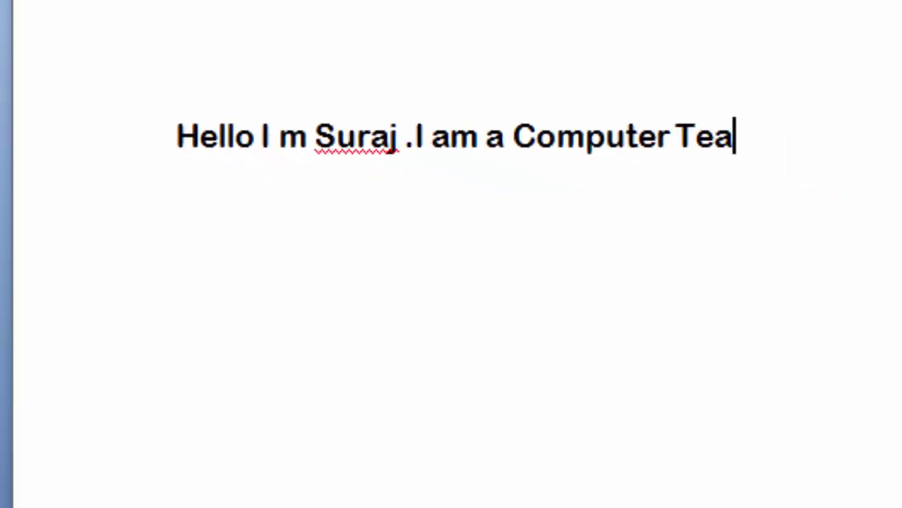
type("cher")
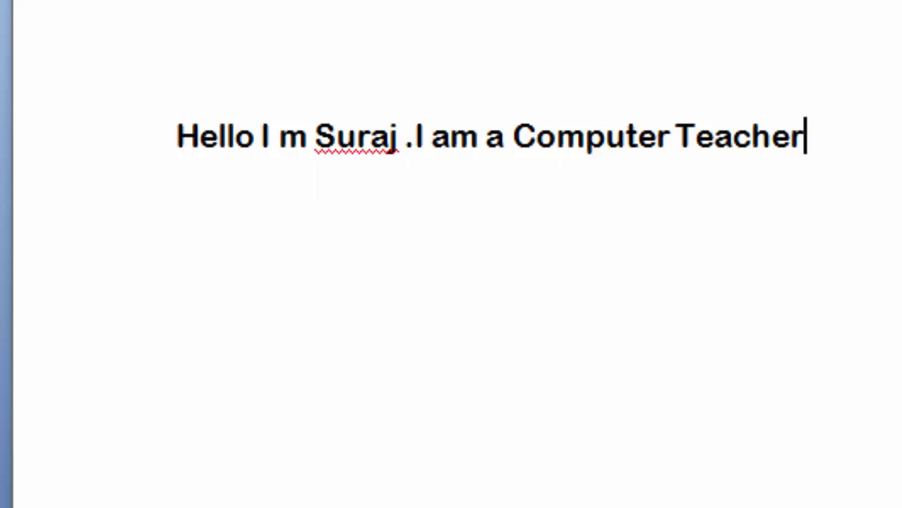
type(".")
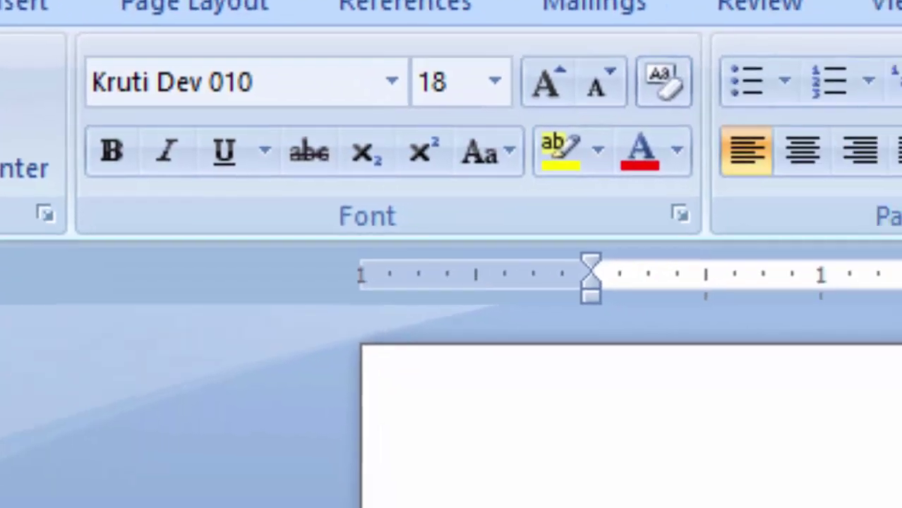
Step: Type the Hindi phrase ending 'कम्प्युटर एण्ड एक्सल सोलुशन चैनल', fixing one mistyped letter
type("र ")
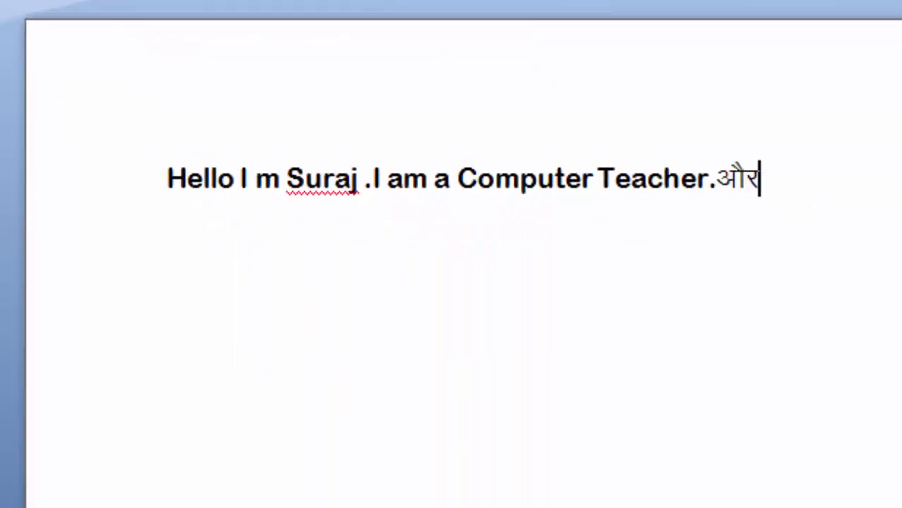
type("अा")
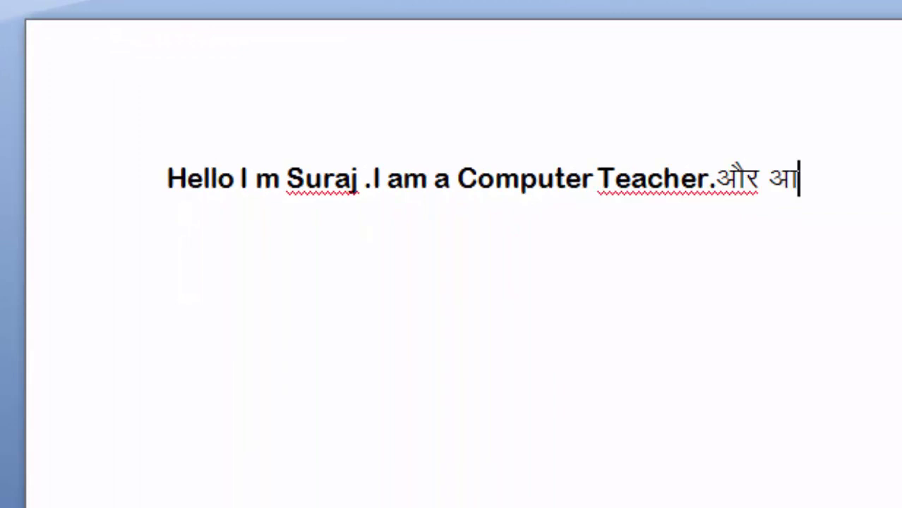
type("प ")
type("द")
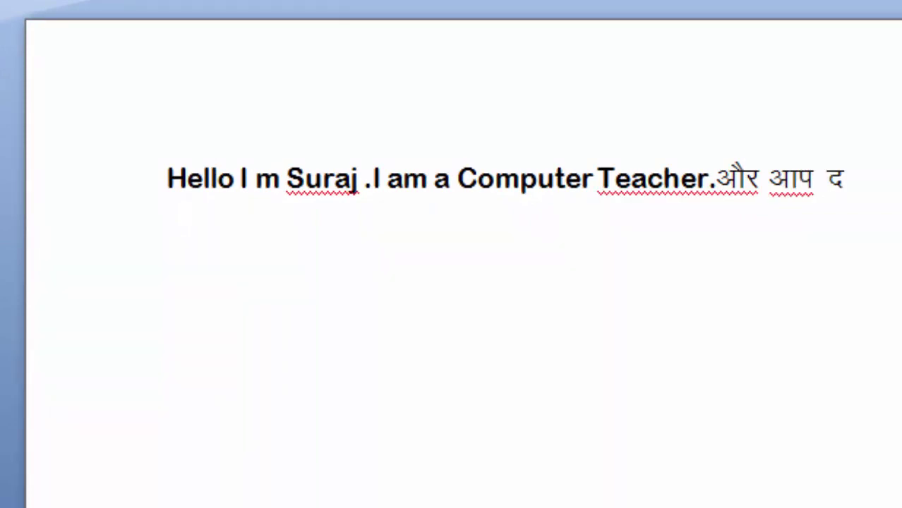
type("ेख रहे है")
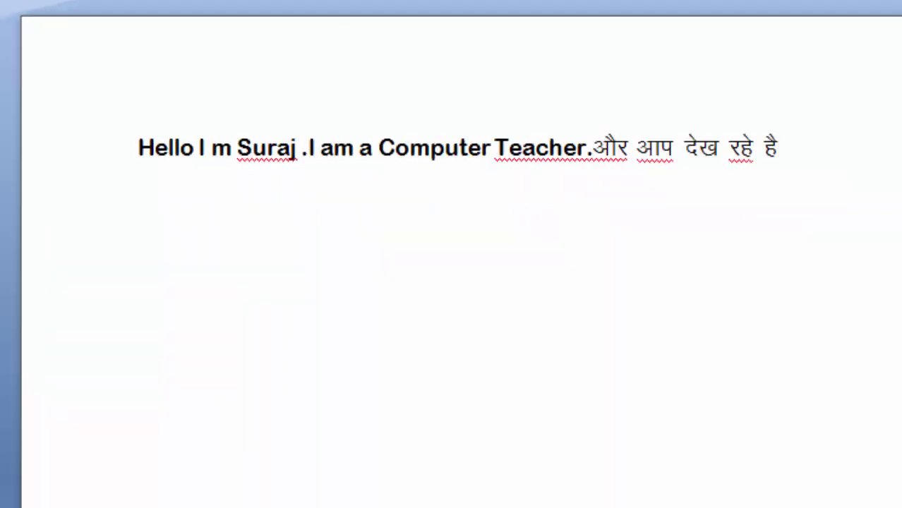
type("ं ")
type("क")
type("म्प्युटर एण")
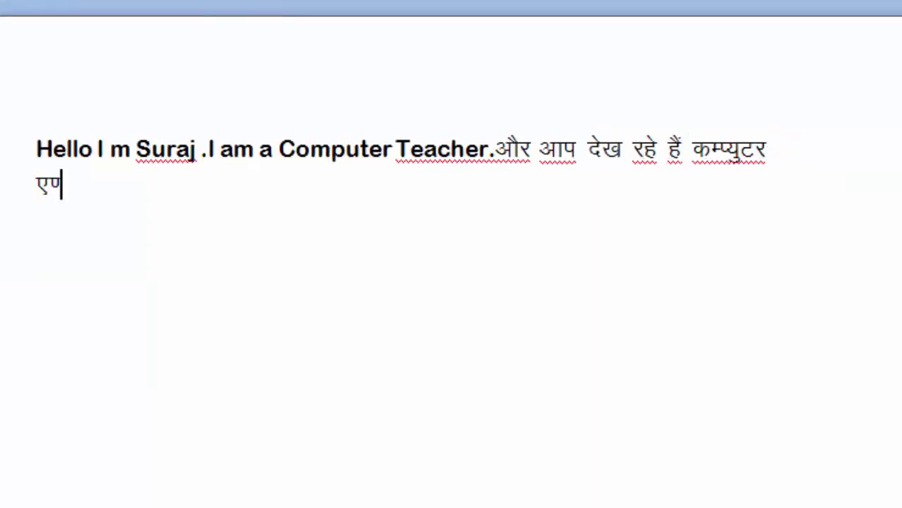
type("्ड")
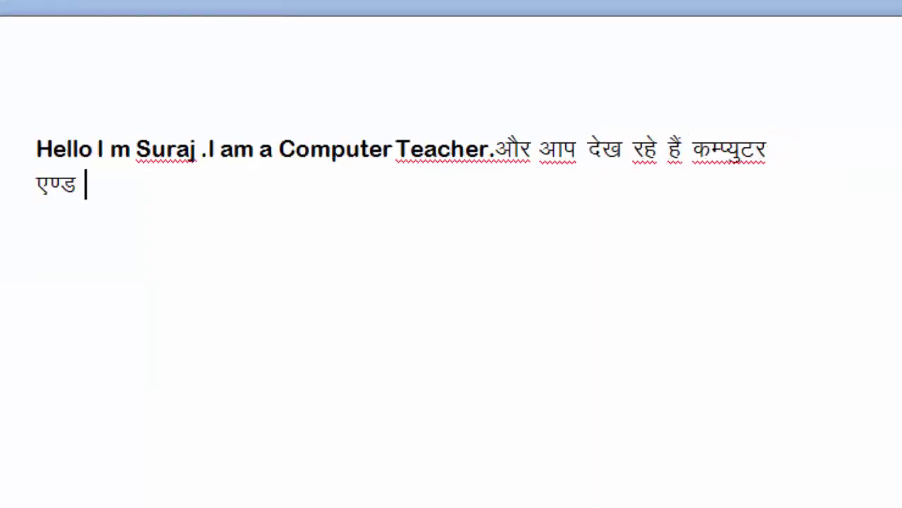
type(" एक")
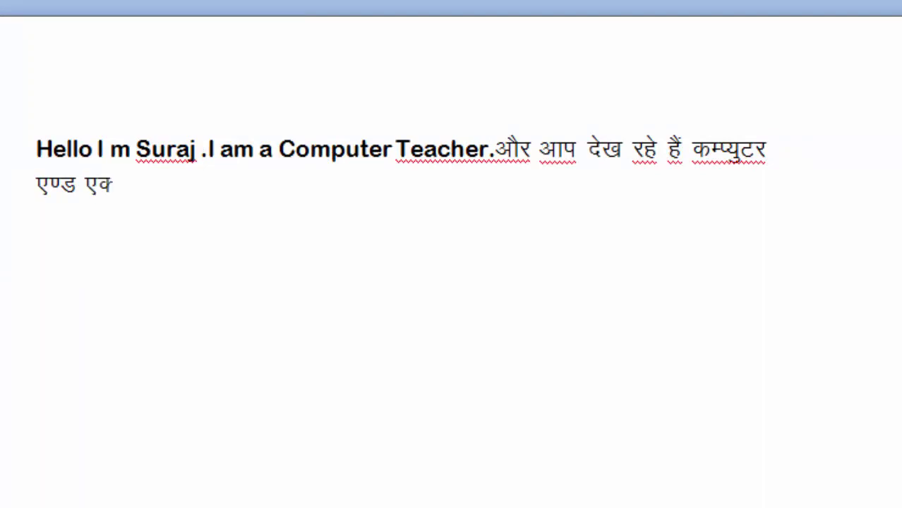
type("्सल स")
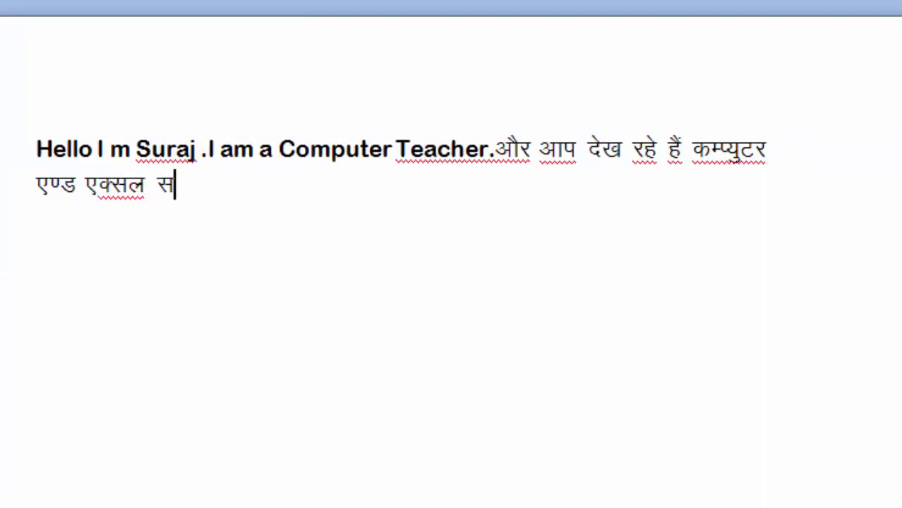
type("ा")
type("लु")
type("श")
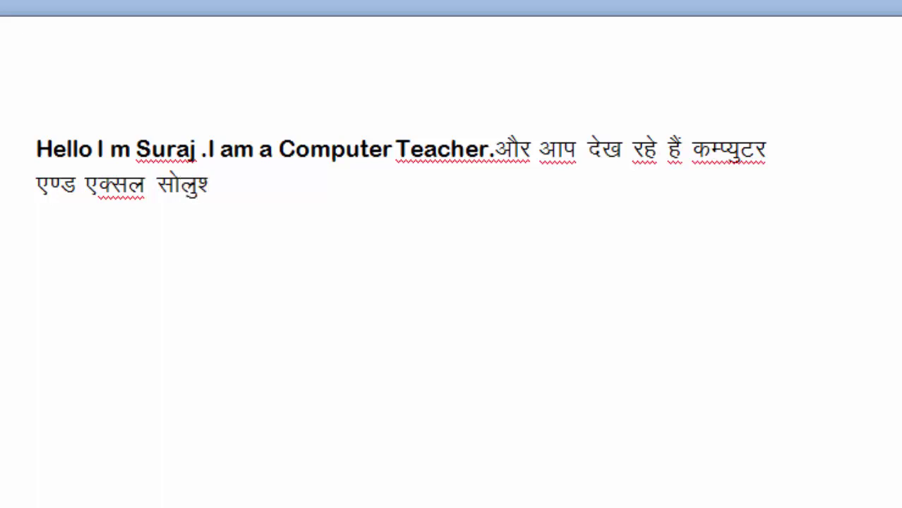
type("न च")
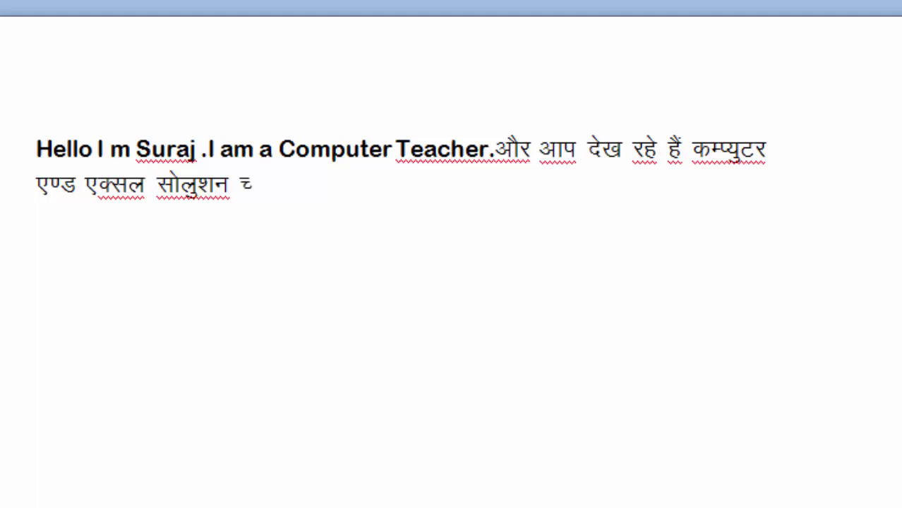
type("ै")
type("ल")
key("BackSpace")
type("न")
type("ल")
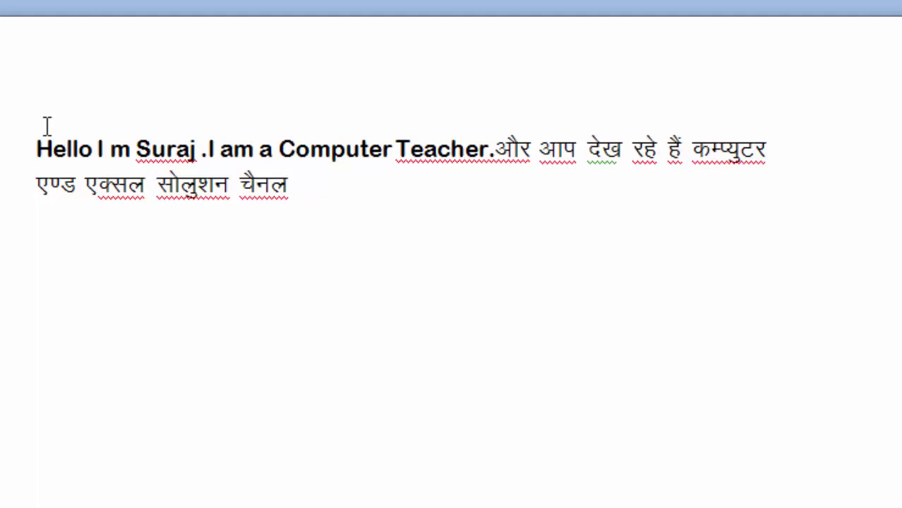
Step: Type 'like & subscribe my channel' in bold English after the Hindi text
type("like")
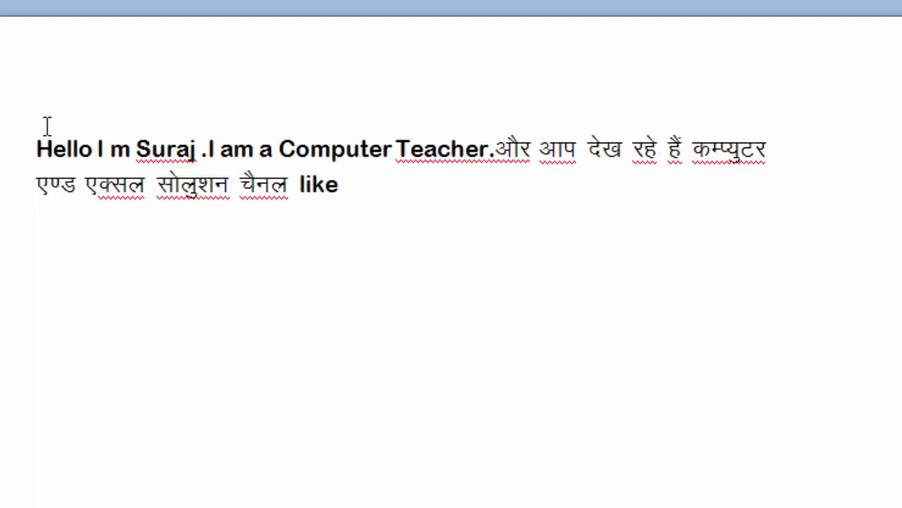
type(" &")
type(" subscr")
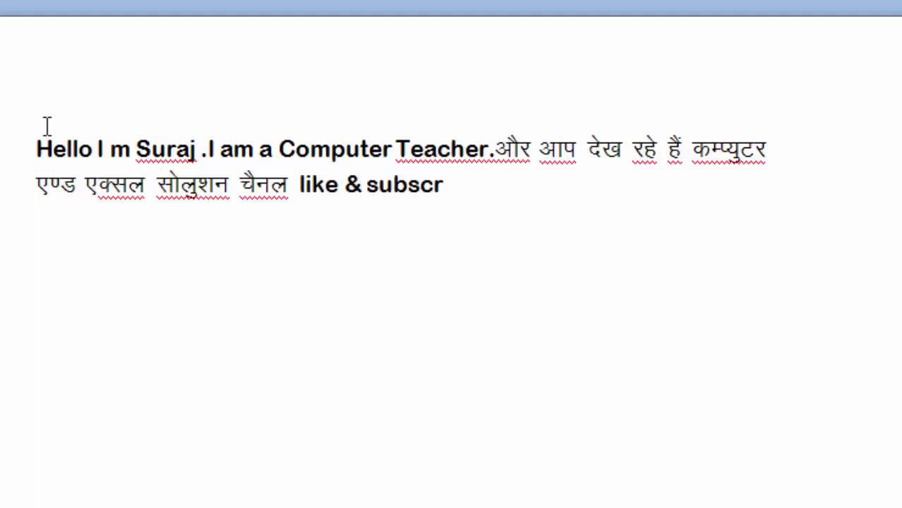
type("ibe my")
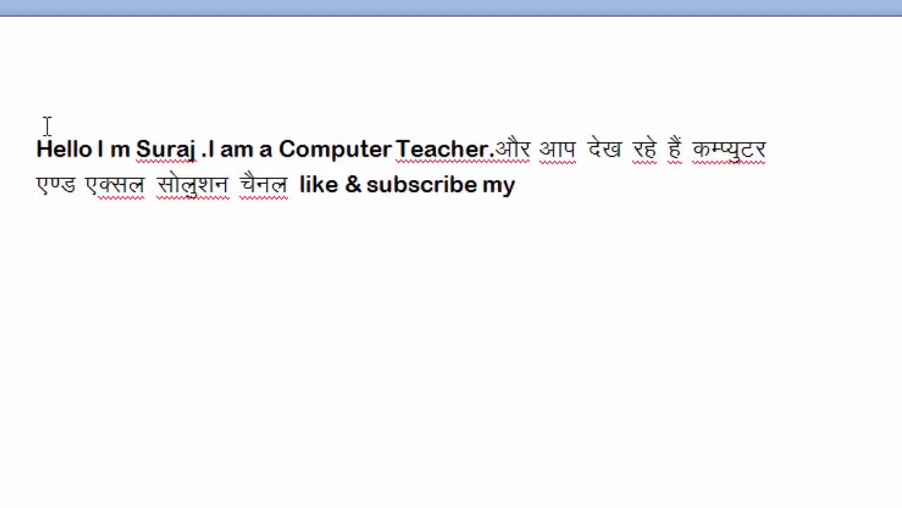
type(" chan")
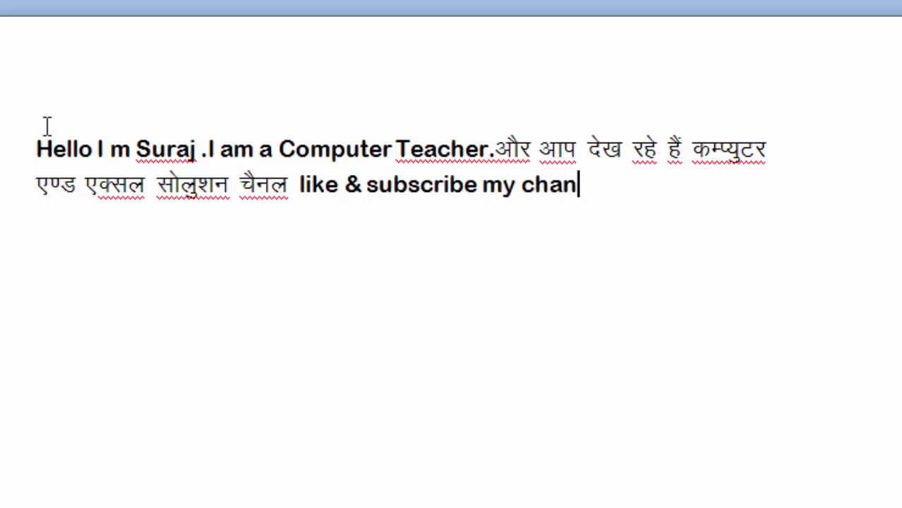
type("nel")
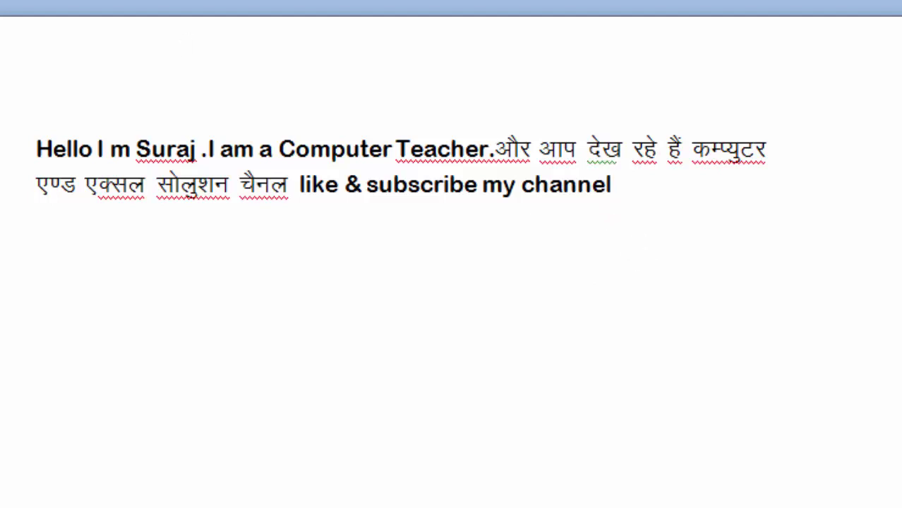
left_click(19, 21)
Step: Open a new blank document and type 'hello you are watching computer & excel solution' in Arial Rounded MT Bold 14
left_click(55, 77)
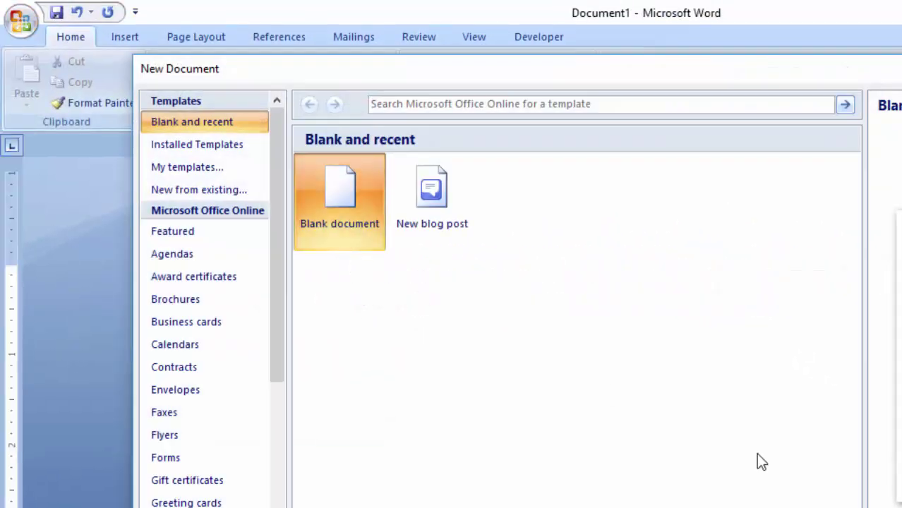
key("Return")
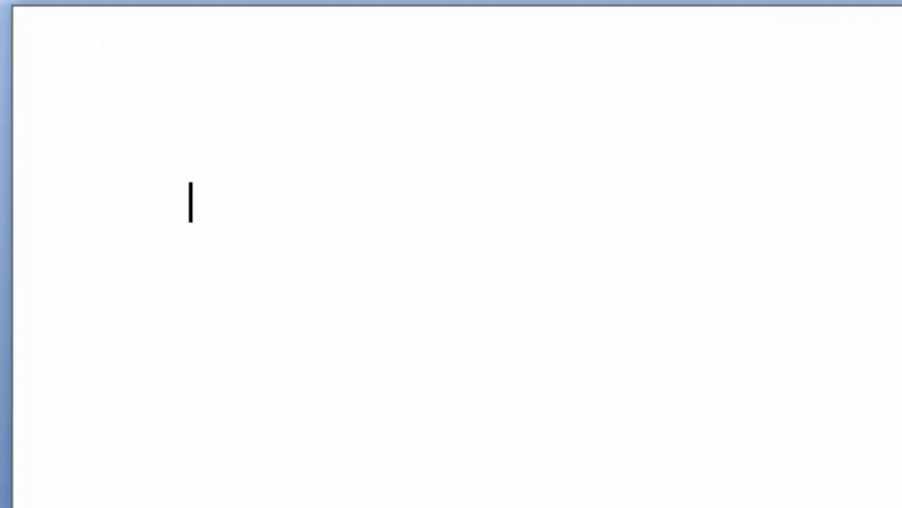
type("h")
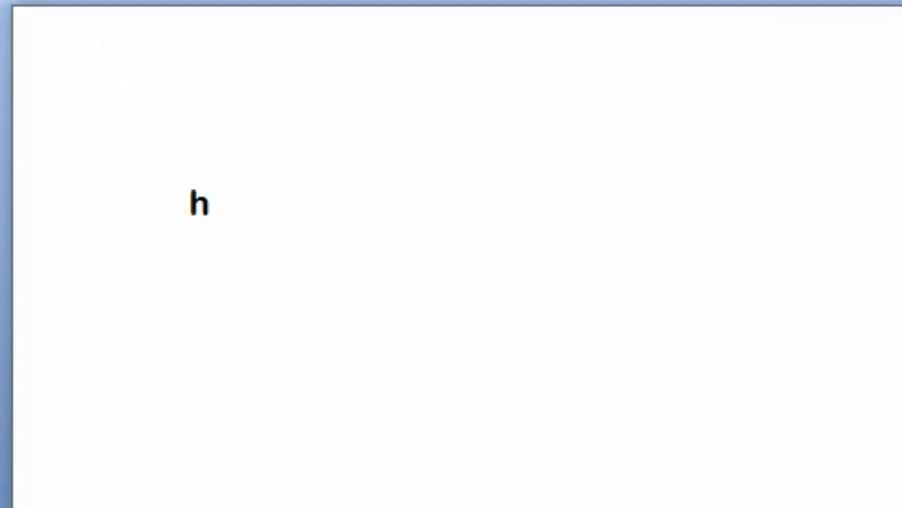
type("Hello you are watching com")
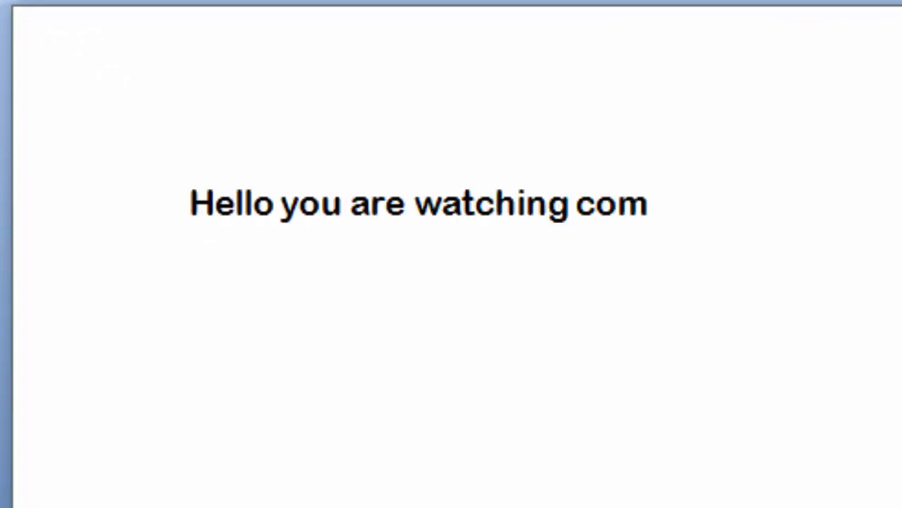
type("puter & excel solu")
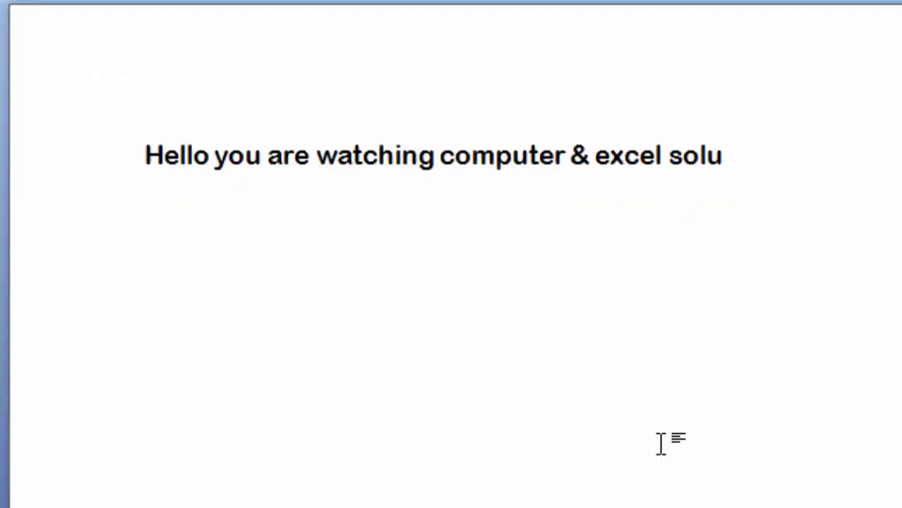
type("tion ")
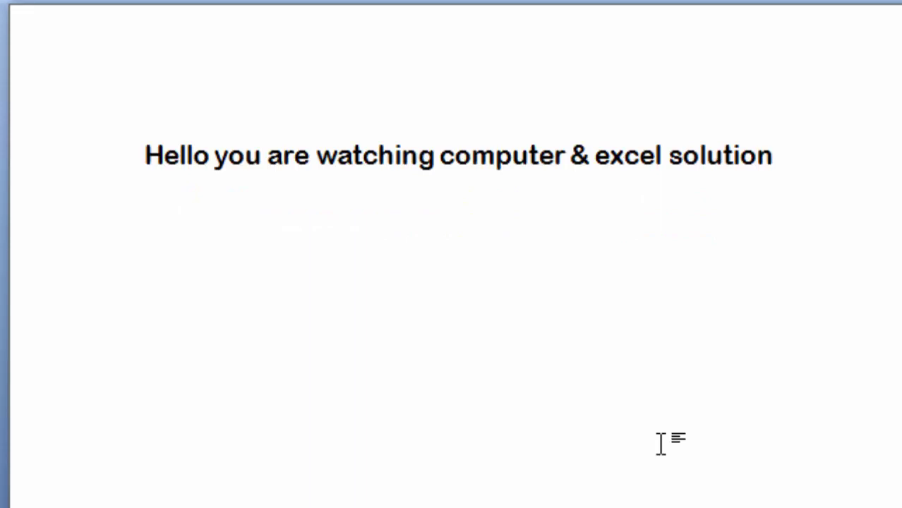
type("आ")
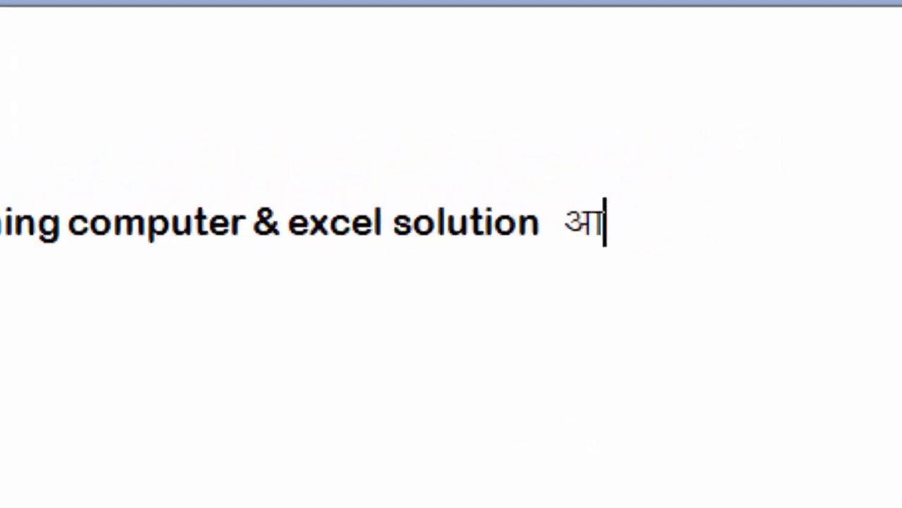
type("इ")
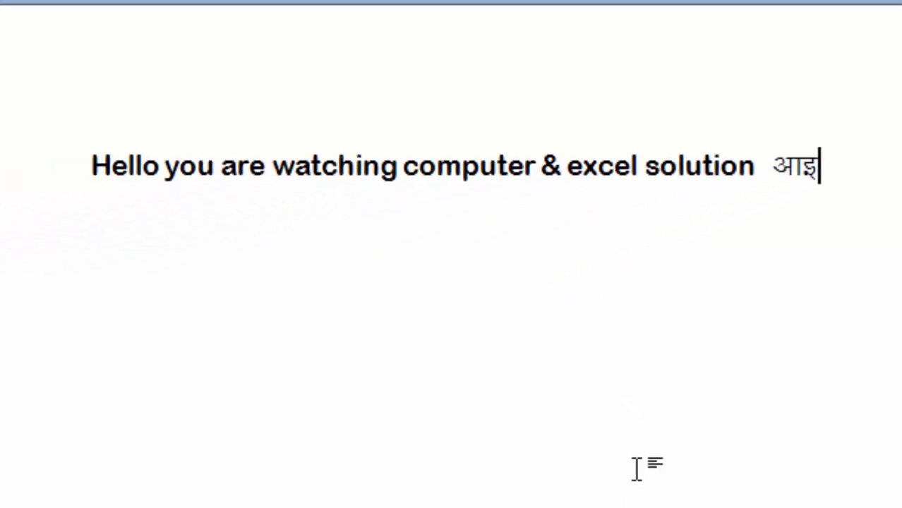
key("BackSpace")
type("ईये")
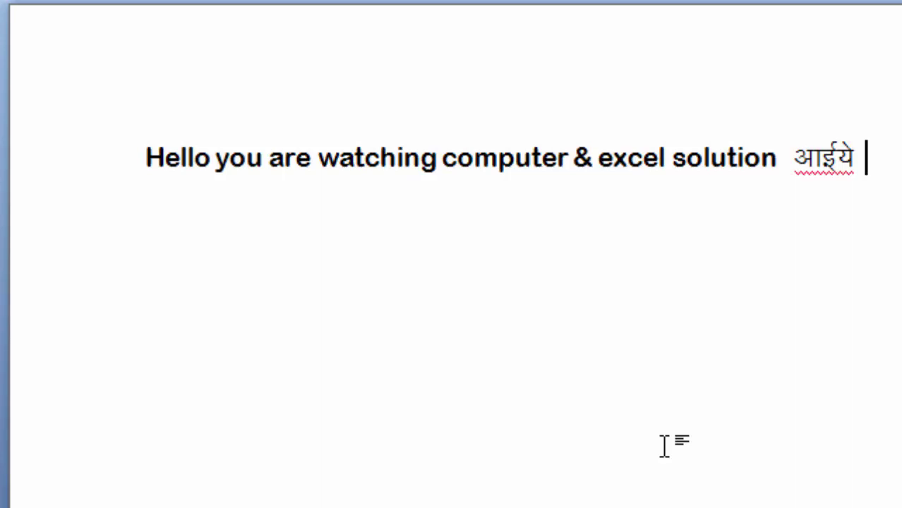
Step: Add the Hindi word 'जाने' after the English sentence in Kruti Dev
type("जान")
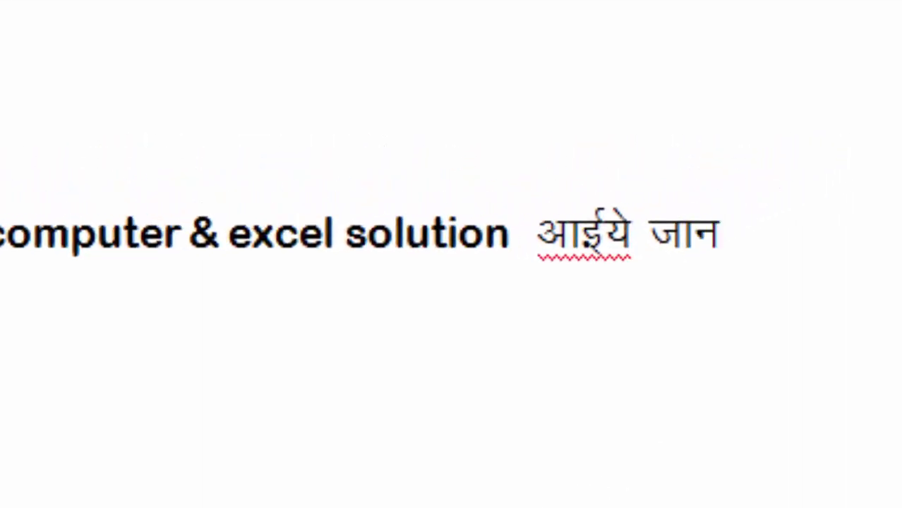
type("े")
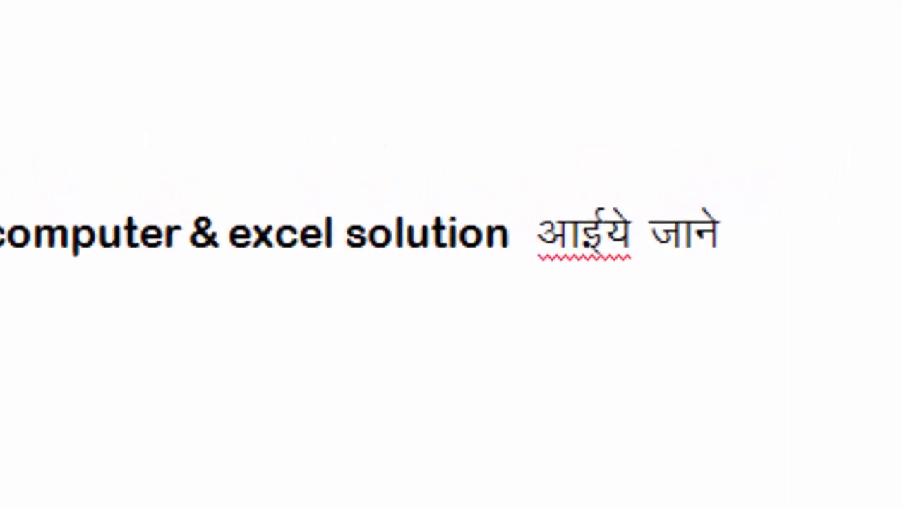